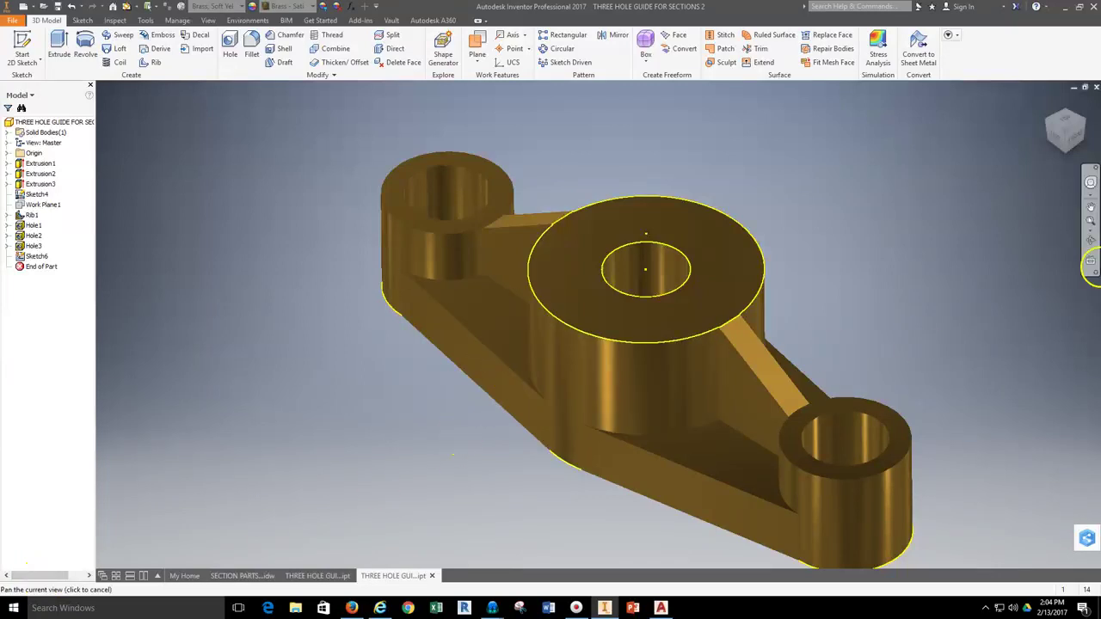
# Examine the finished guide from several angles, focusing on the ribs joining the center boss to the outer bosses
pyautogui.click(1090, 241)
pyautogui.moveTo(645, 364); pyautogui.dragTo(841, 336)
pyautogui.moveTo(555, 314); pyautogui.dragTo(376, 317)
pyautogui.moveTo(794, 323); pyautogui.dragTo(466, 405)
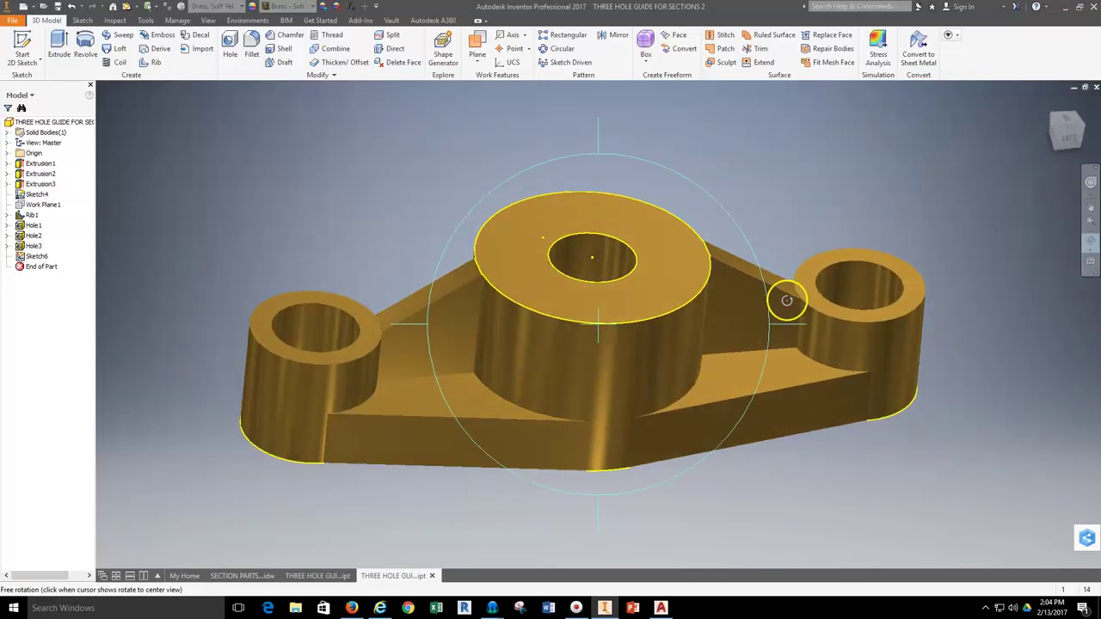
pyautogui.scroll(-2, 538, 252)
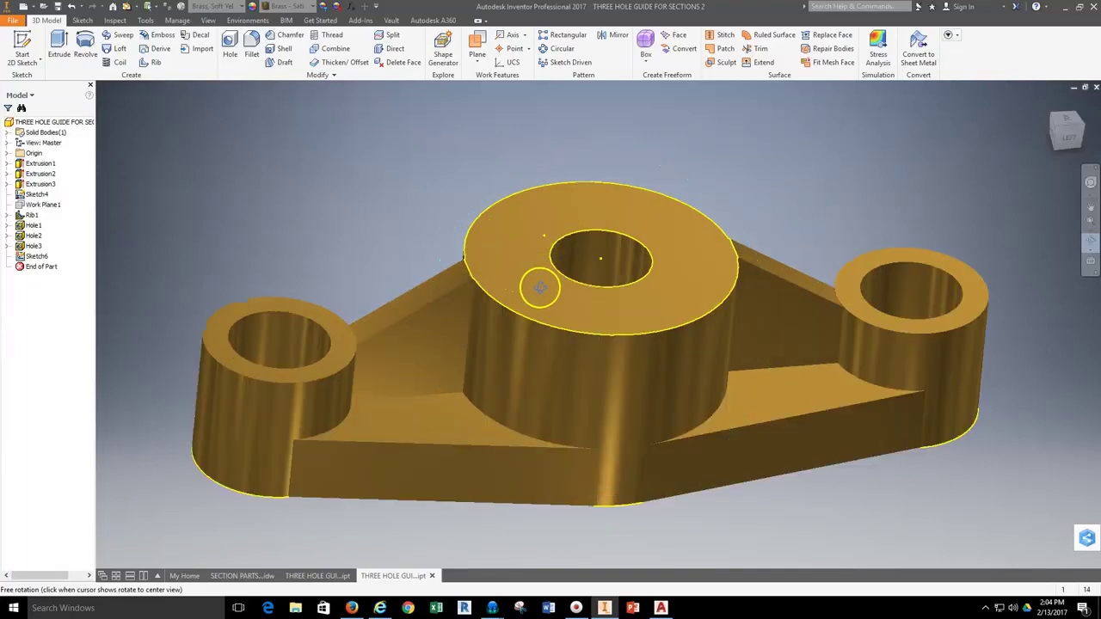
pyautogui.moveTo(539, 288)
pyautogui.mouseDown()
pyautogui.moveTo(587, 309)
pyautogui.moveTo(528, 295)
pyautogui.mouseUp()
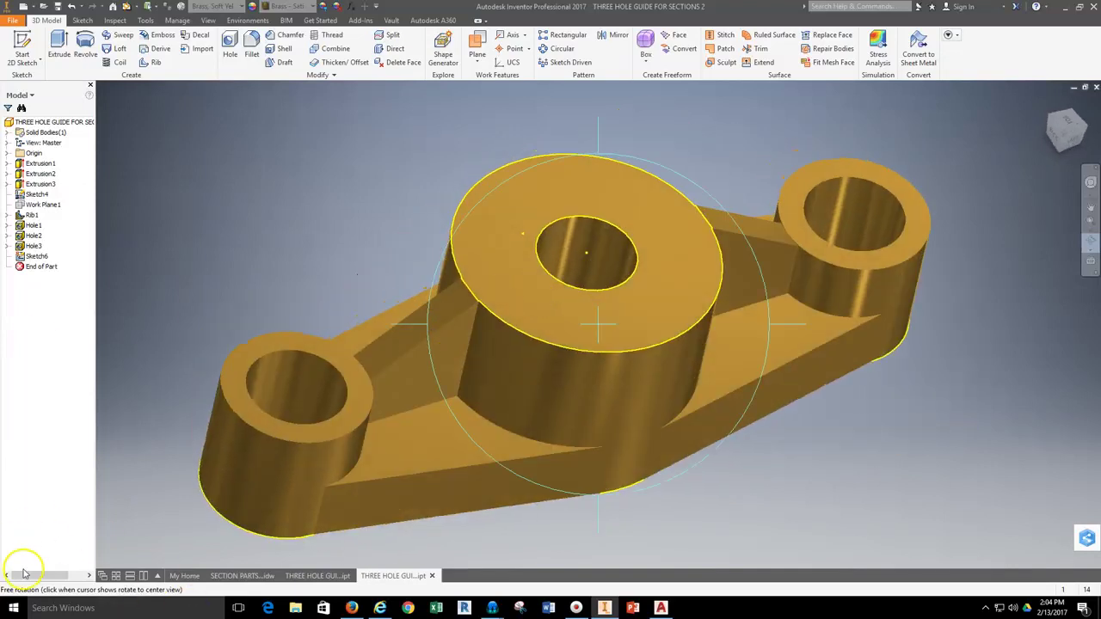
# Switch to the THREE HOLE GUIDE FOR SECTIONS 4 part and inspect its bosses and base before ribs are added
pyautogui.click(317, 575)
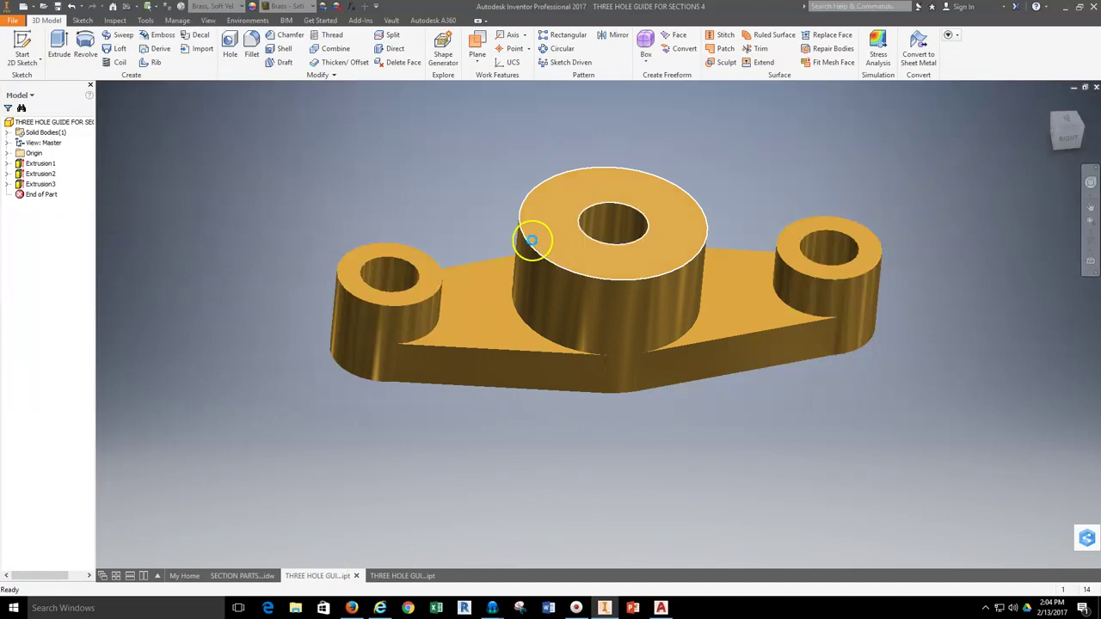
pyautogui.scroll(-5, 531, 241)
pyautogui.scroll(2, 492, 263)
pyautogui.click(1089, 240)
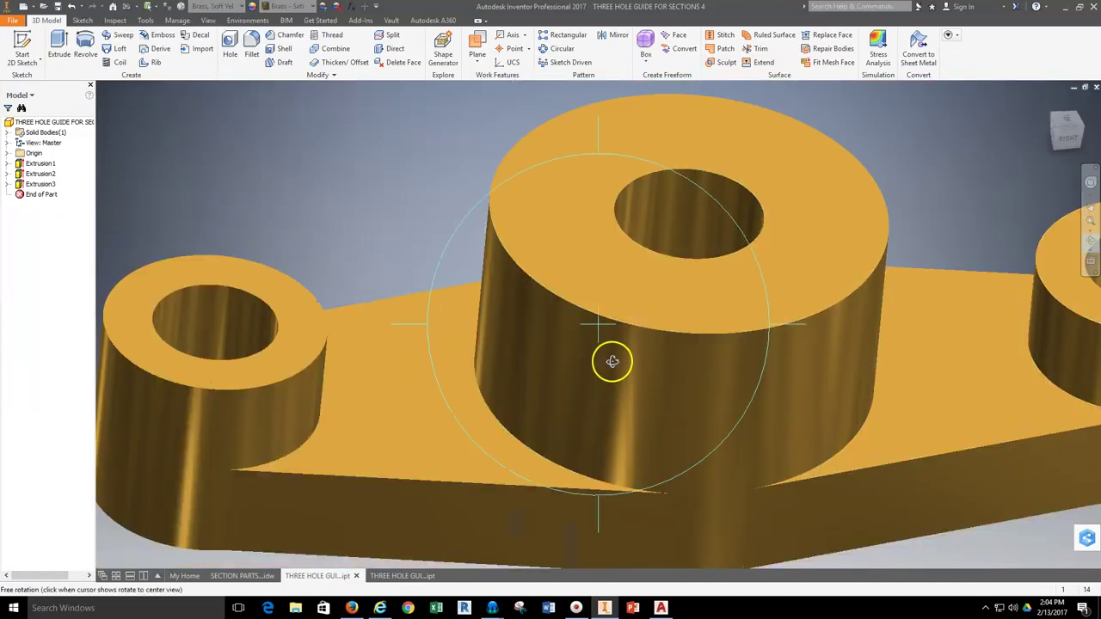
pyautogui.moveTo(612, 361); pyautogui.dragTo(636, 300)
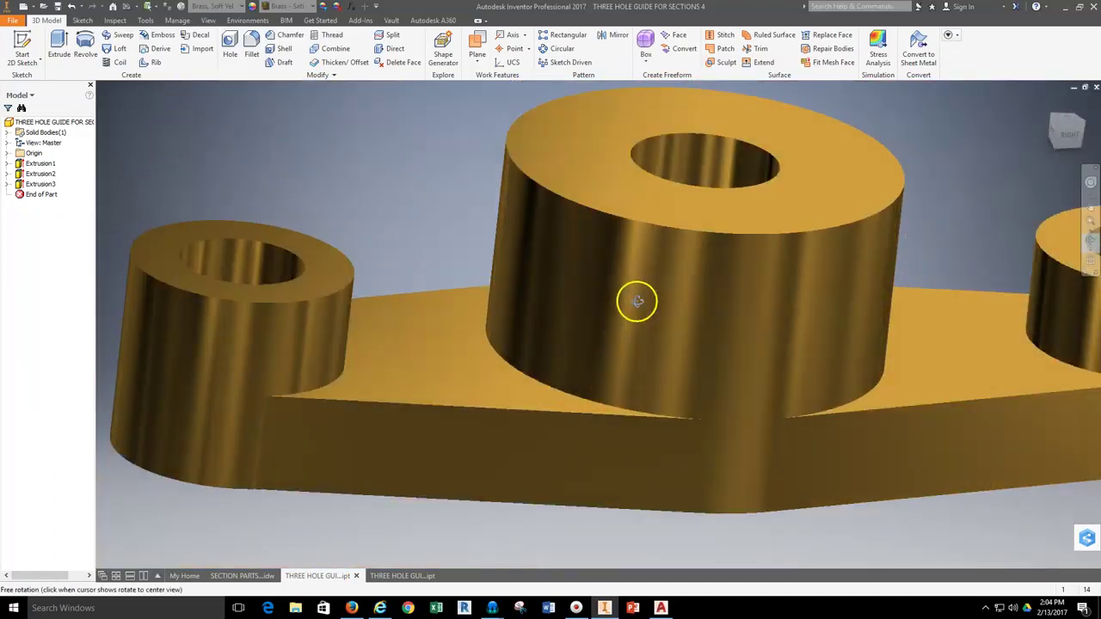
pyautogui.scroll(2, 636, 301)
pyautogui.scroll(-3, 459, 268)
pyautogui.scroll(3, 473, 268)
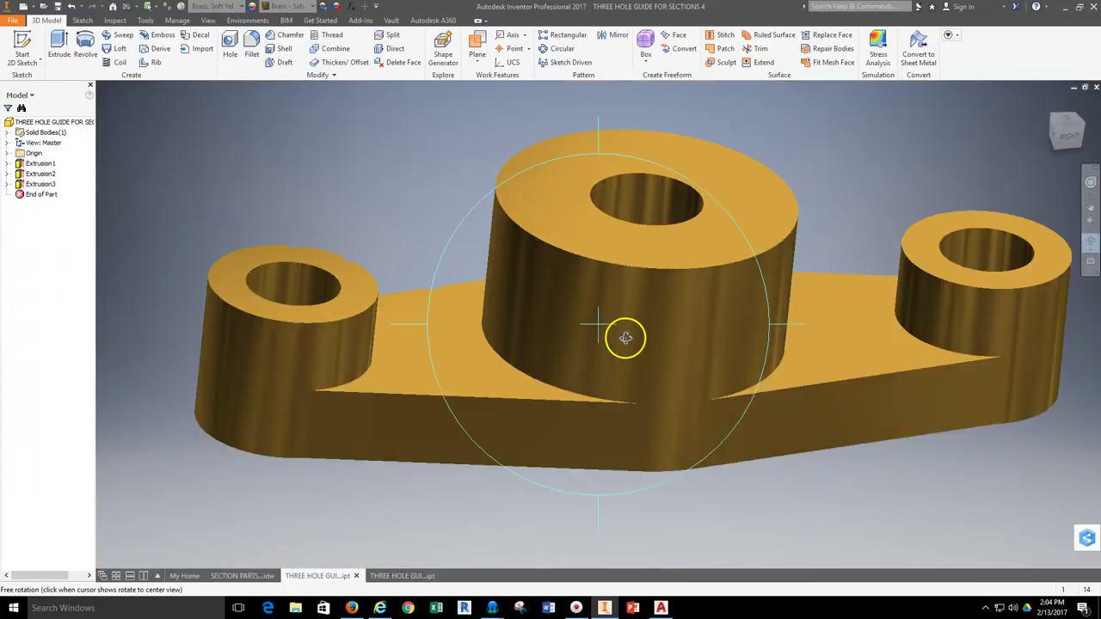
pyautogui.moveTo(647, 353); pyautogui.dragTo(670, 349)
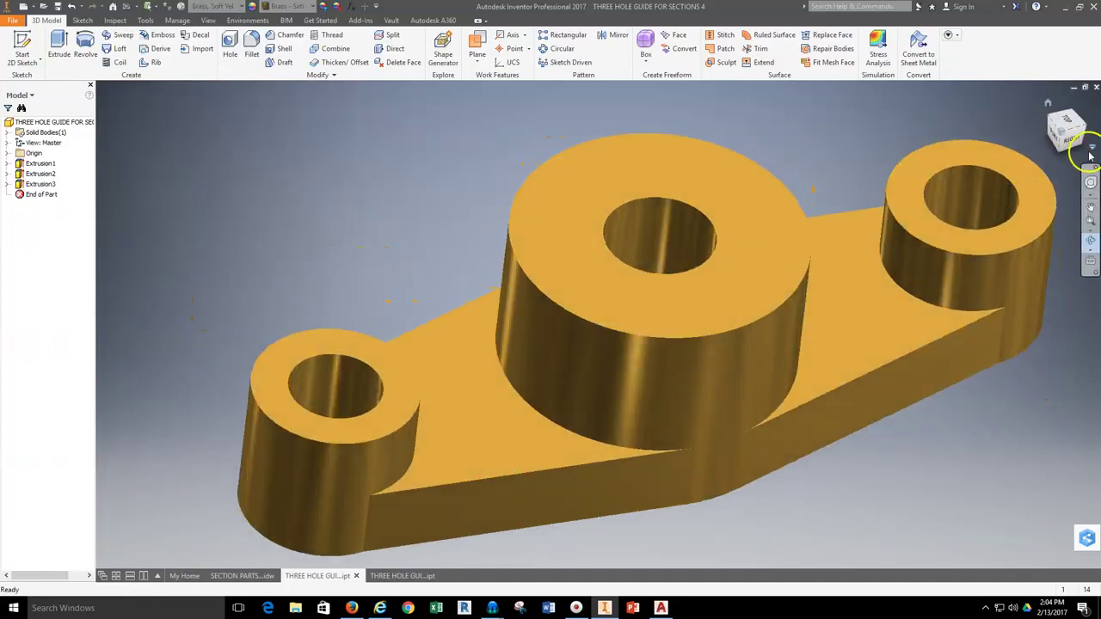
# Sketch a short line on the part's bottom face, starting at the center hole's center along the part's length, and finish the sketch
pyautogui.moveTo(680, 240); pyautogui.dragTo(680, 138)
pyautogui.click(22, 54)
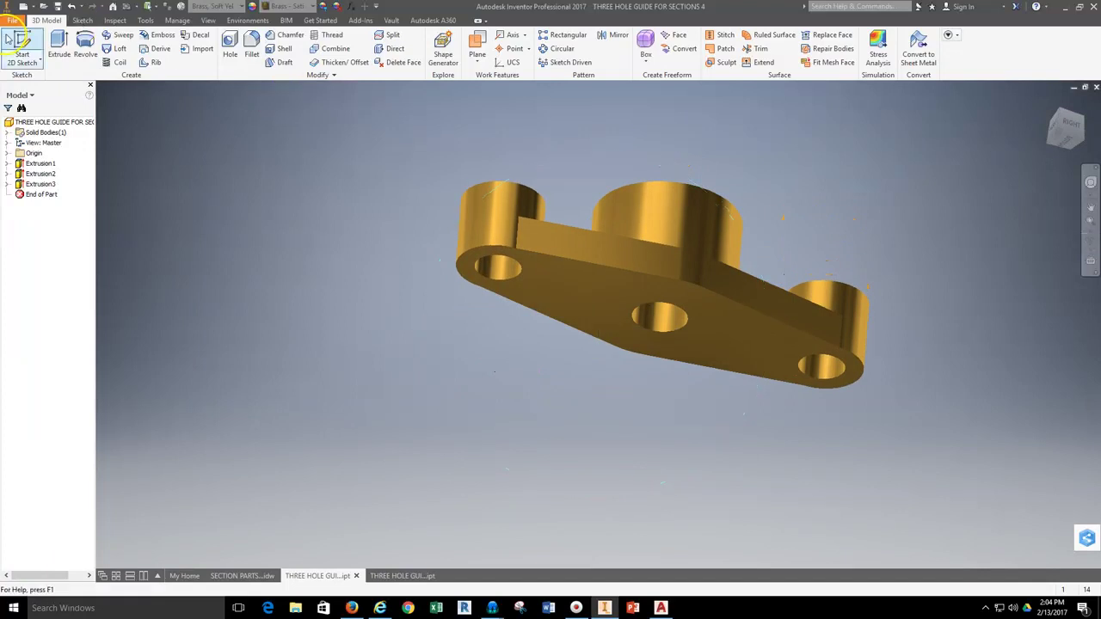
pyautogui.click(581, 310)
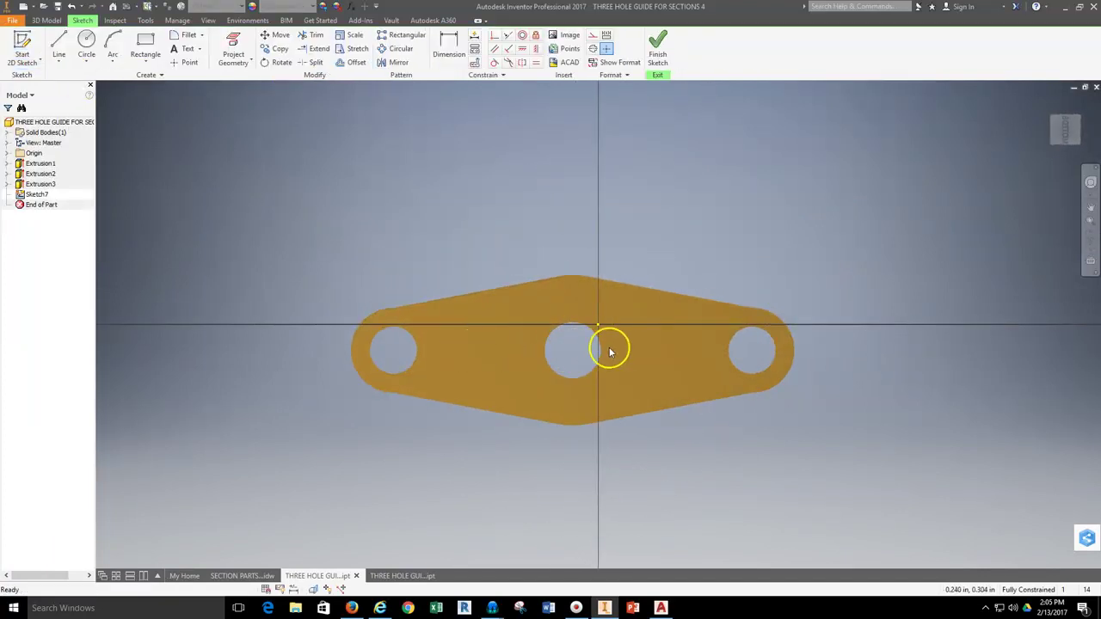
pyautogui.click(58, 50)
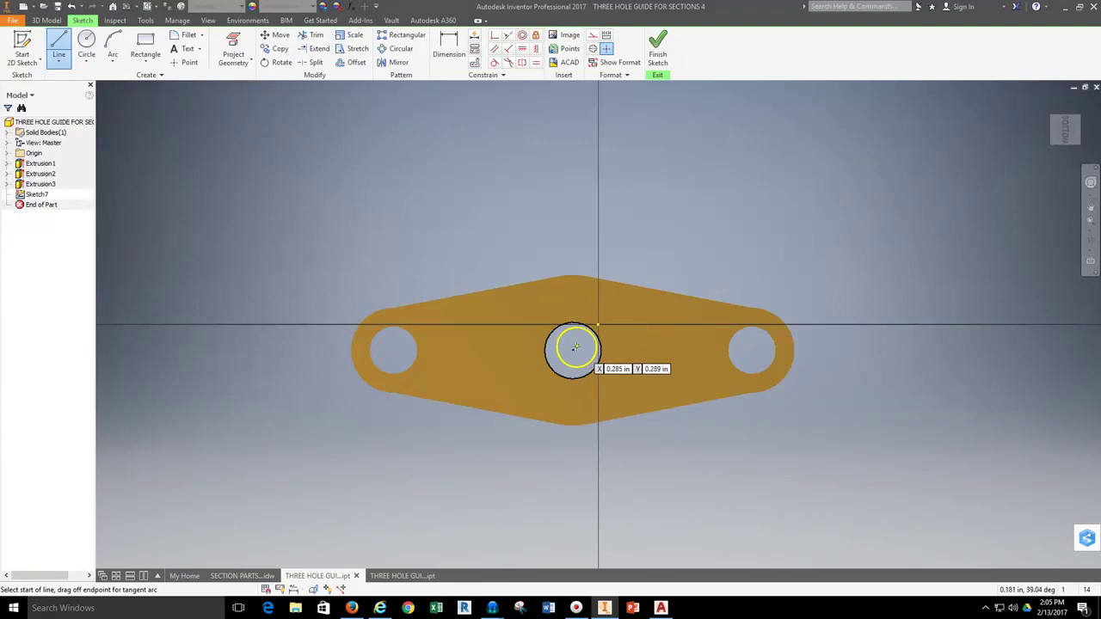
pyautogui.click(572, 350)
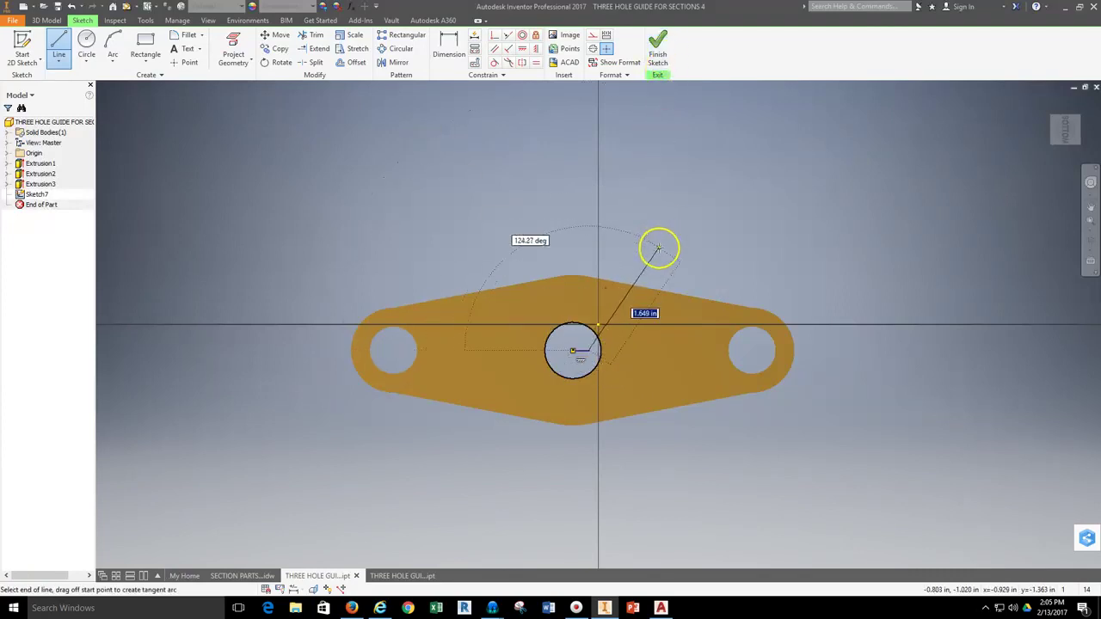
pyautogui.click(656, 43)
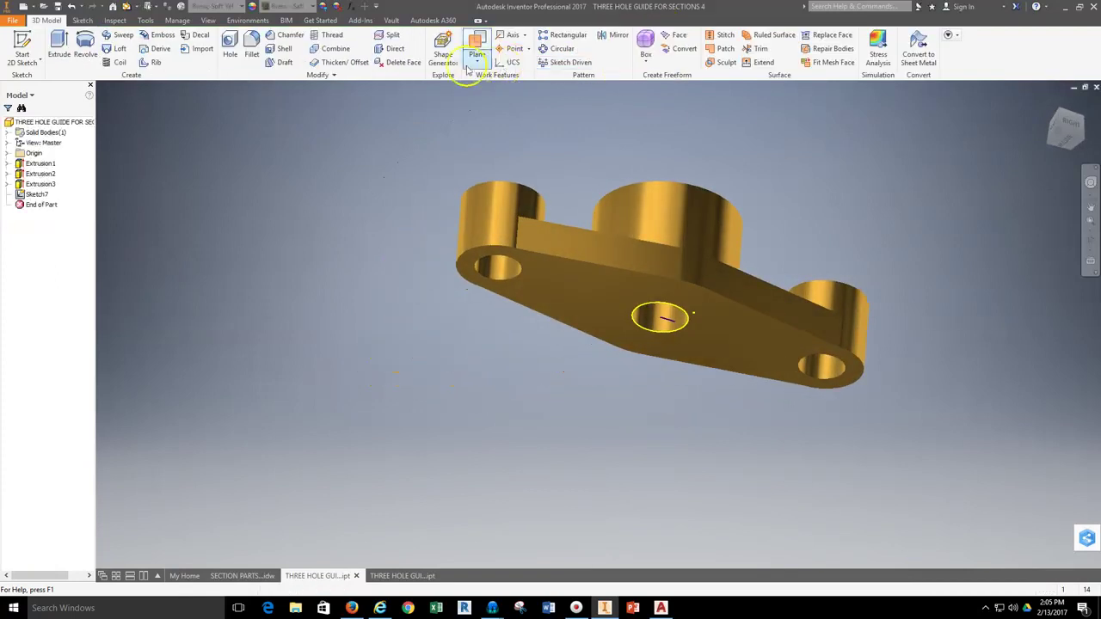
# Create a work plane through the sketched line at 90 degrees to the part's bottom face
pyautogui.click(477, 48)
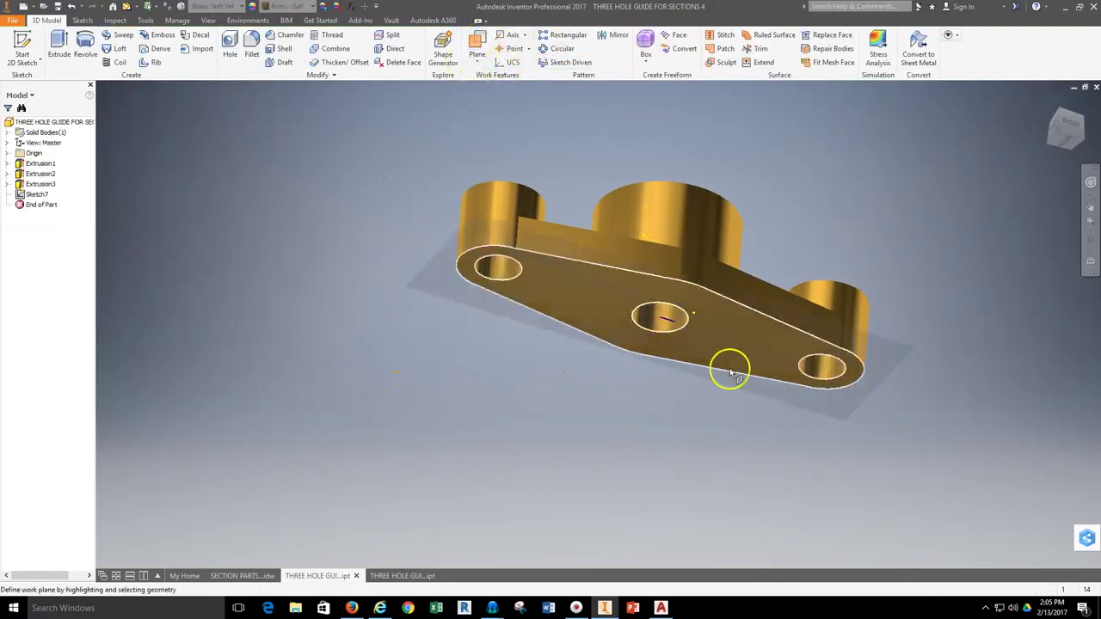
pyautogui.click(681, 325)
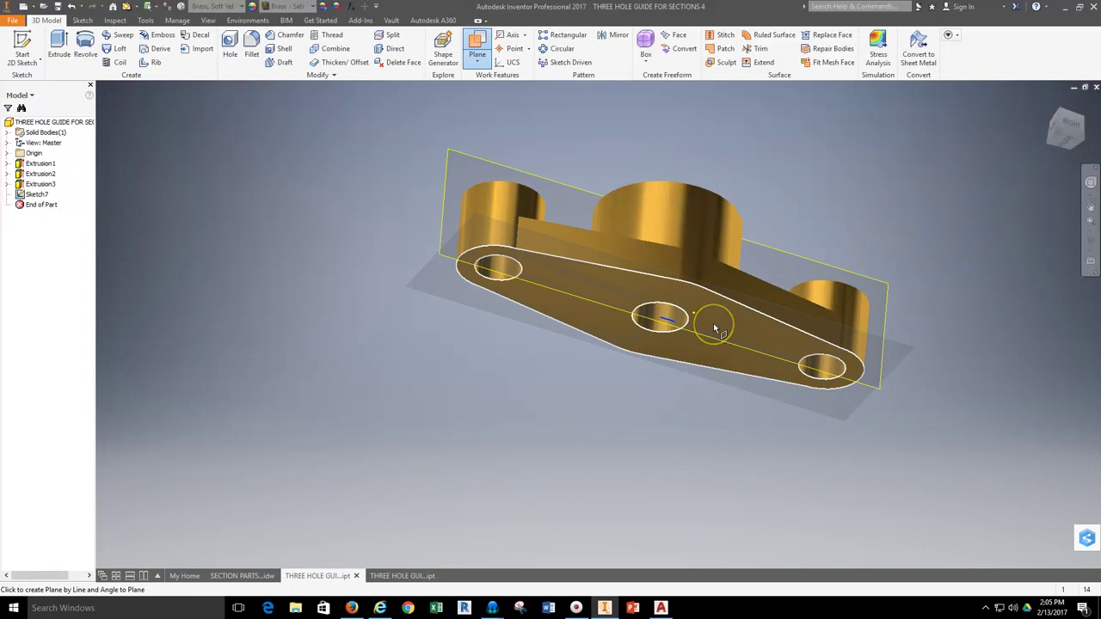
pyautogui.click(713, 323)
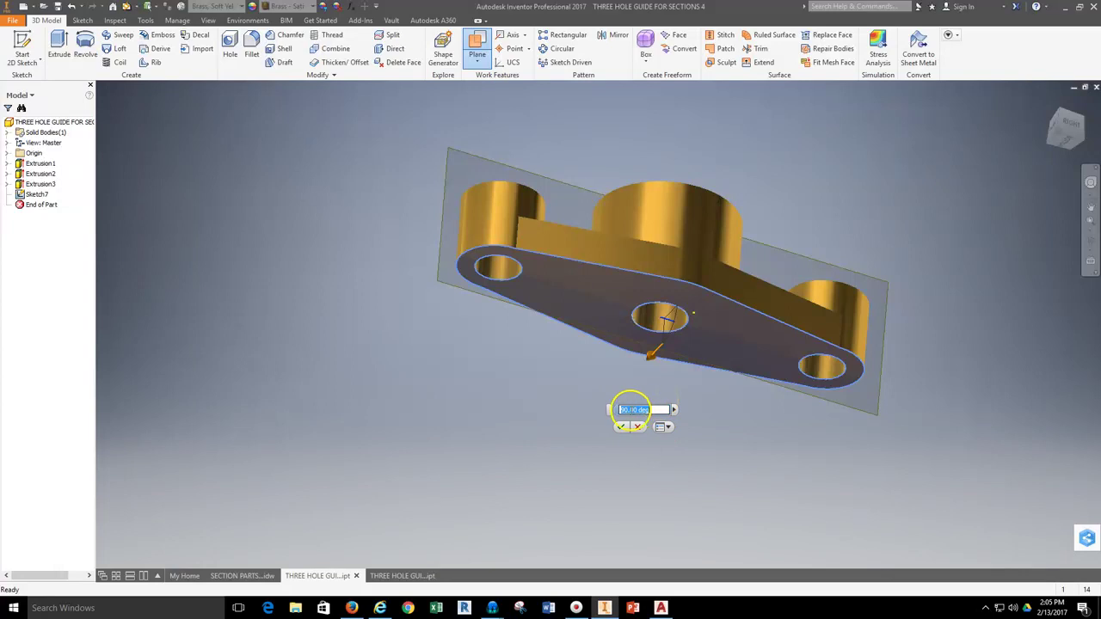
pyautogui.click(1090, 240)
pyautogui.moveTo(702, 342); pyautogui.dragTo(765, 345)
pyautogui.click(621, 430)
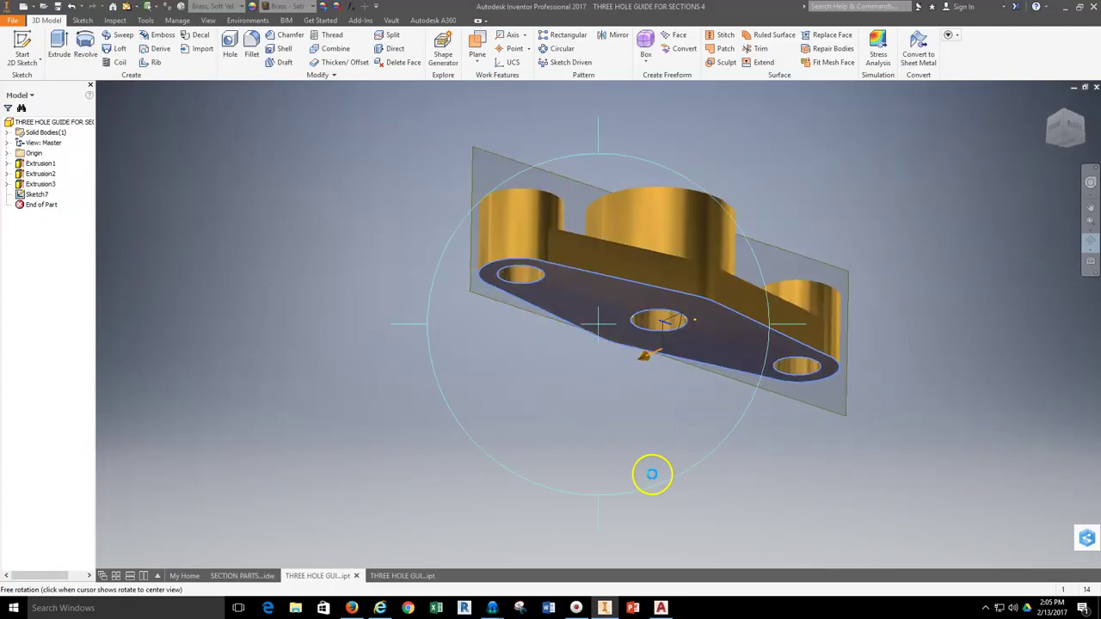
# Start a 2D sketch on the vertical work plane running lengthwise through the three bosses
pyautogui.click(1088, 244)
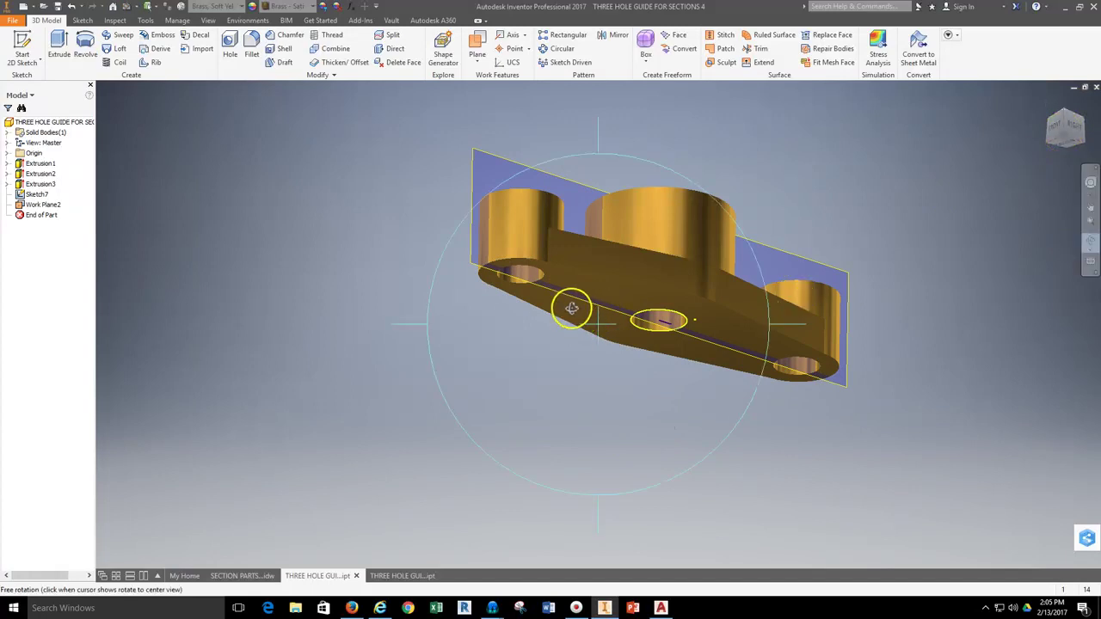
pyautogui.moveTo(570, 309); pyautogui.dragTo(730, 204)
pyautogui.moveTo(580, 296); pyautogui.dragTo(520, 319, button='middle')
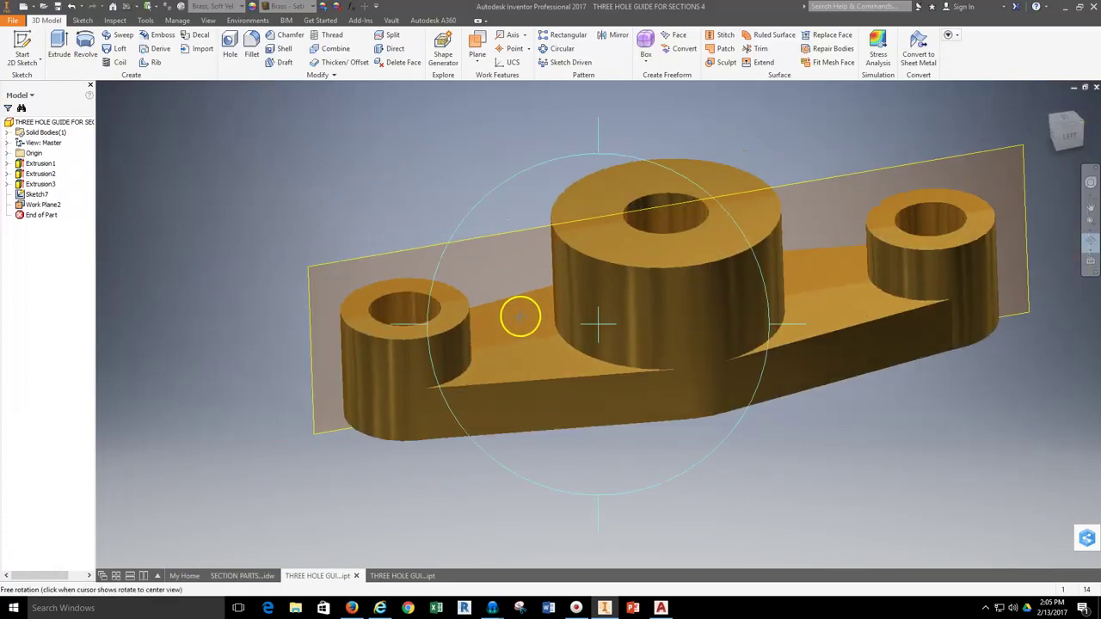
pyautogui.click(24, 45)
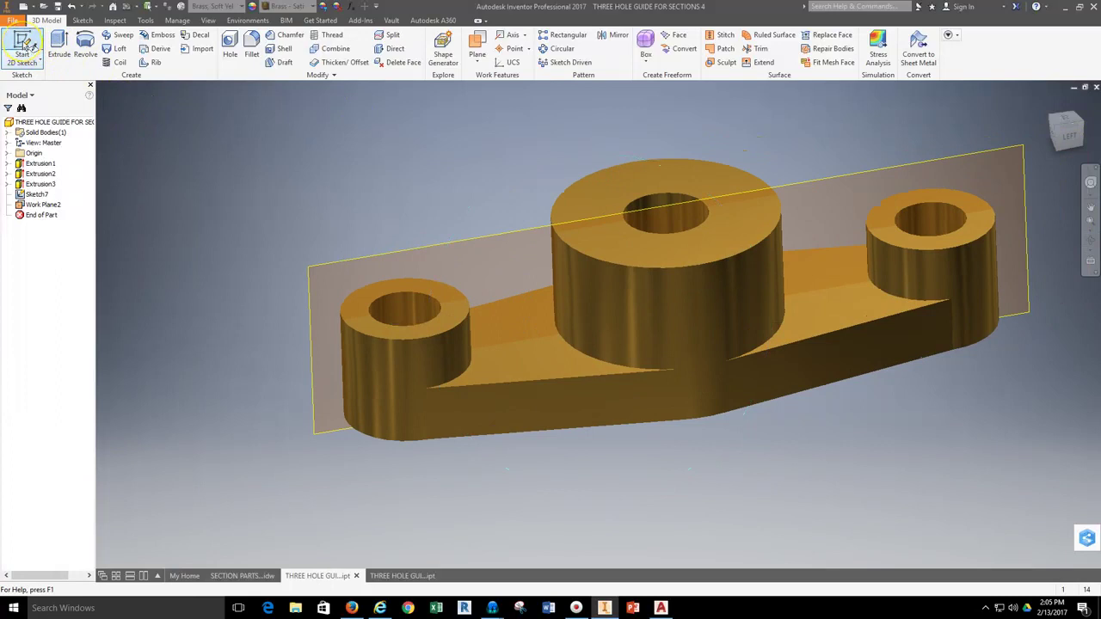
pyautogui.click(25, 45)
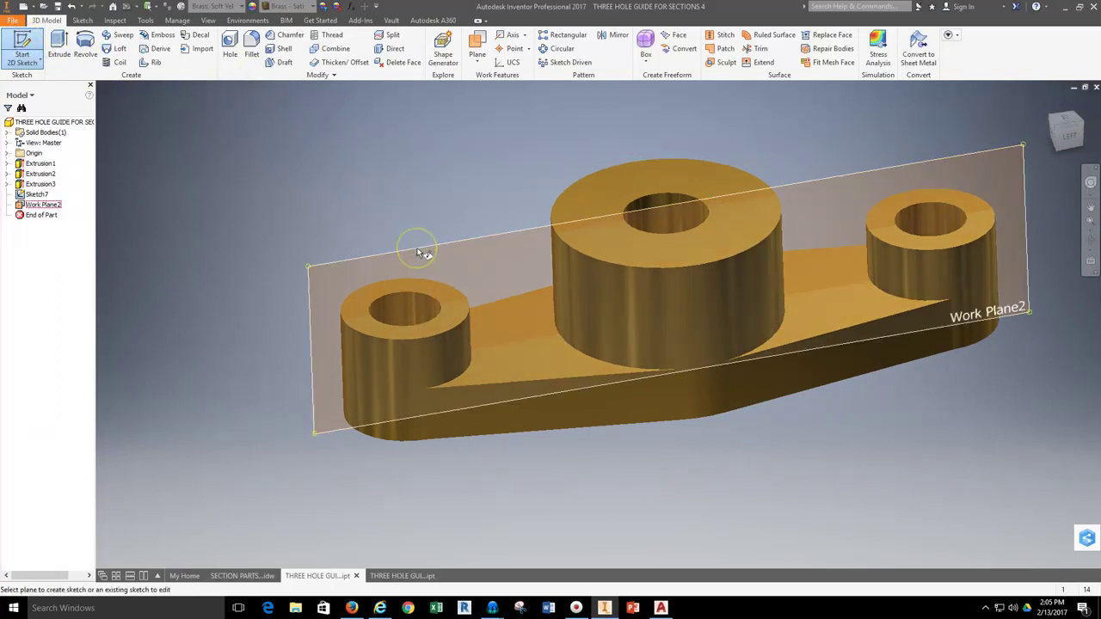
pyautogui.click(418, 251)
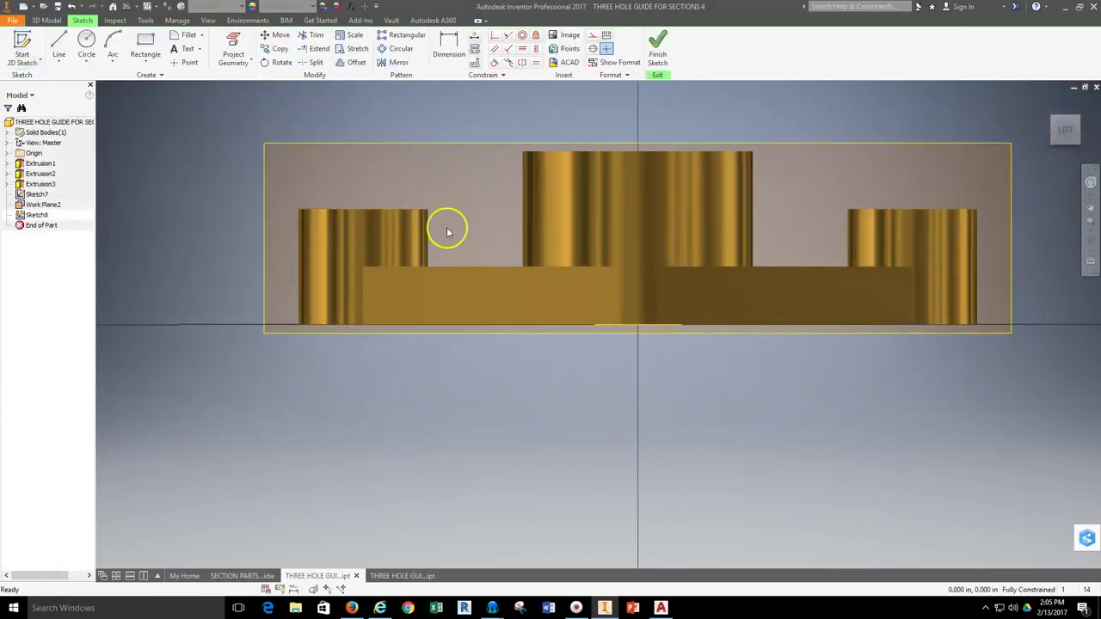
pyautogui.moveTo(507, 201); pyautogui.dragTo(464, 255, button='middle')
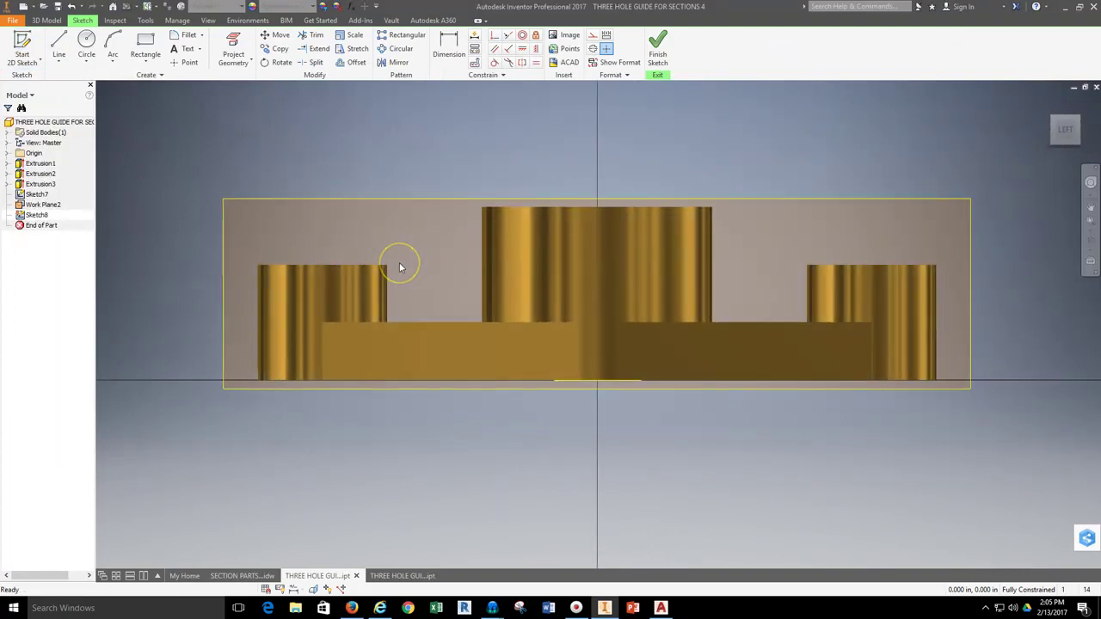
pyautogui.click(260, 397)
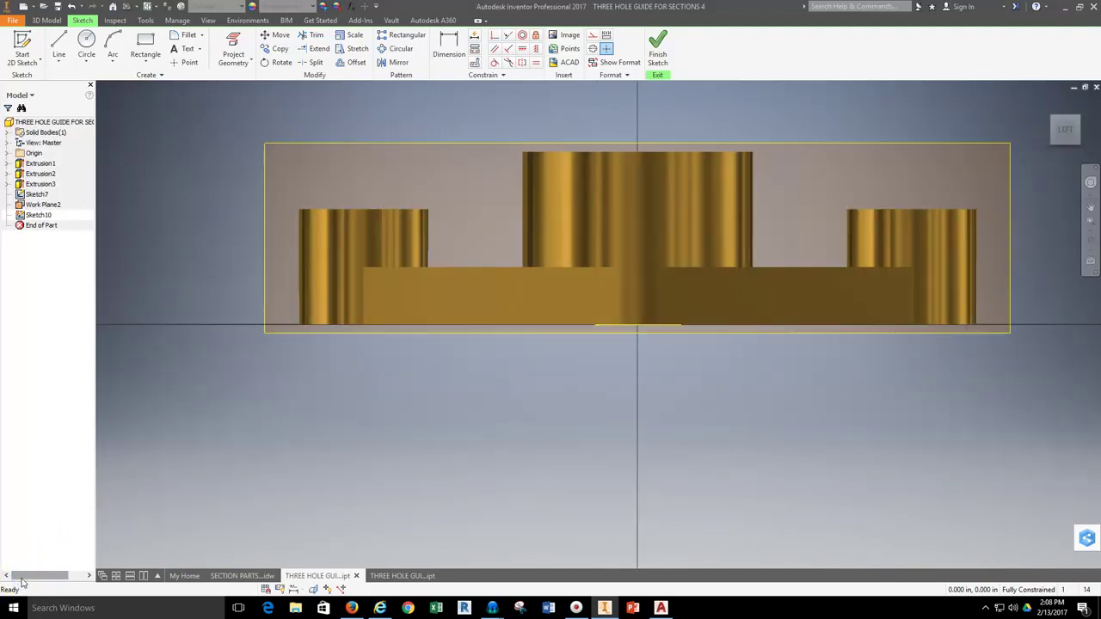
# Project the top circular edges of the center boss and both outer bosses into the work plane sketch
pyautogui.moveTo(470, 214)
pyautogui.mouseDown(button='middle')
pyautogui.moveTo(487, 282)
pyautogui.moveTo(418, 264)
pyautogui.mouseUp(button='middle')
pyautogui.scroll(-3, 489, 284)
pyautogui.scroll(4, 482, 281)
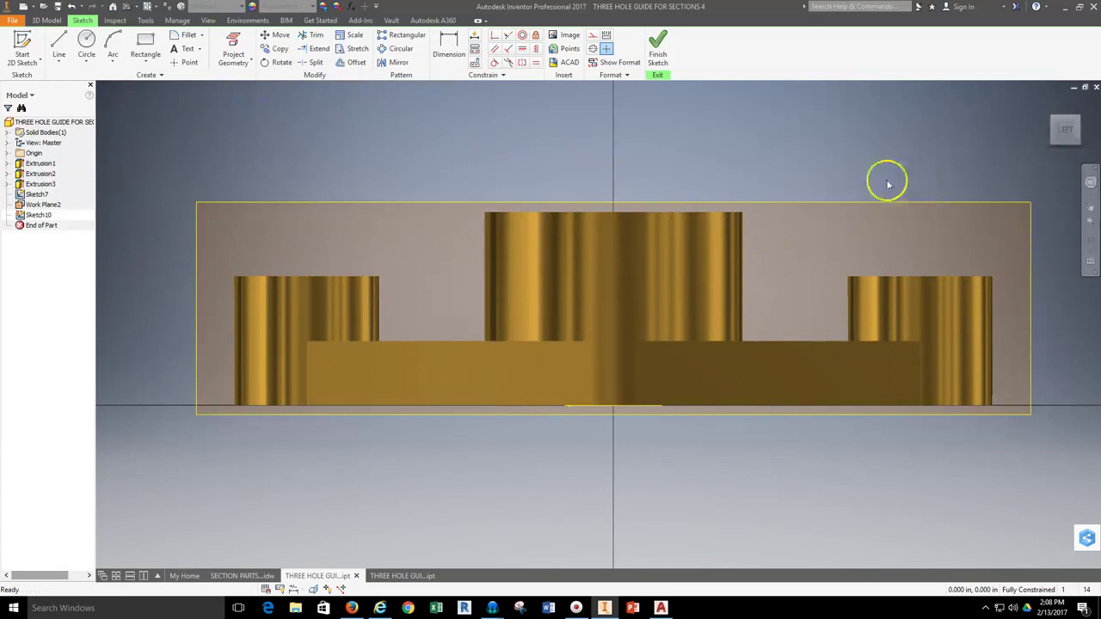
pyautogui.click(245, 66)
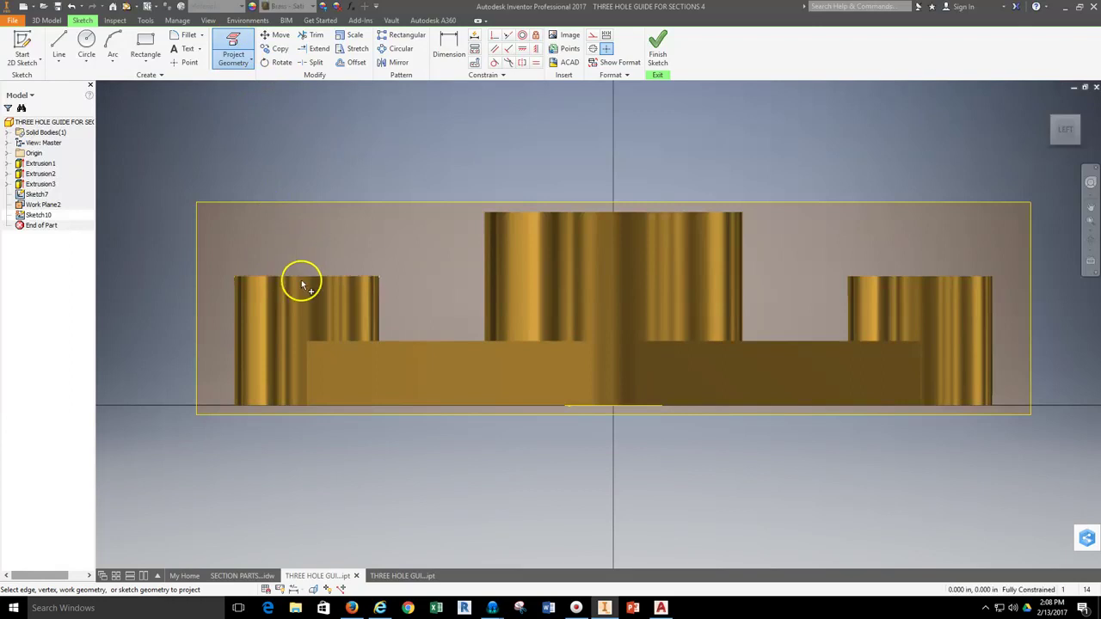
pyautogui.click(531, 214)
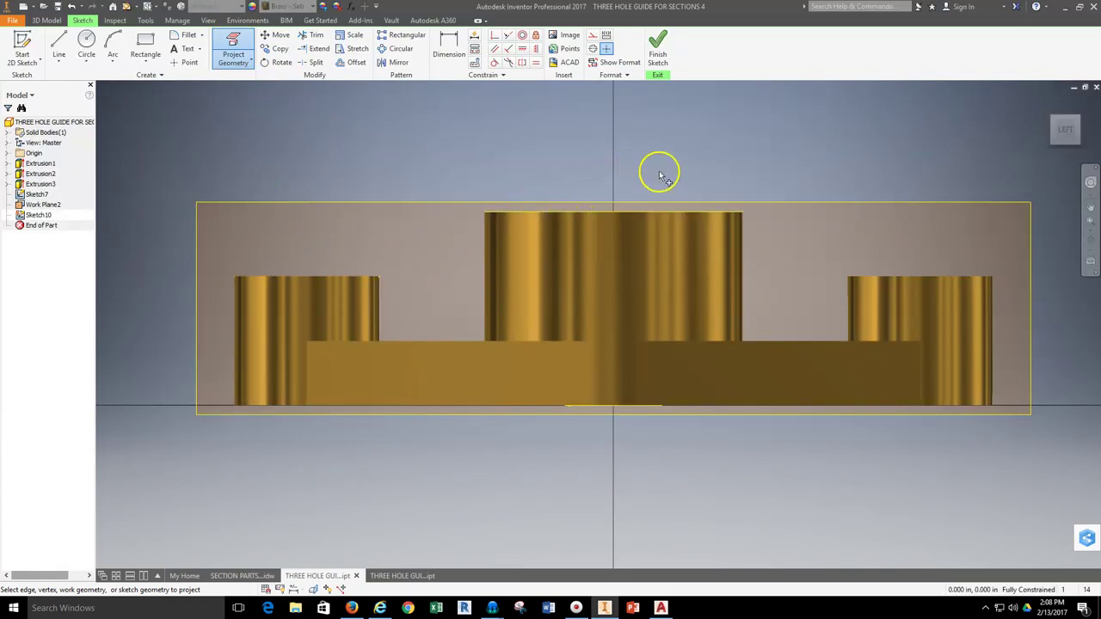
pyautogui.click(884, 283)
pyautogui.click(1090, 239)
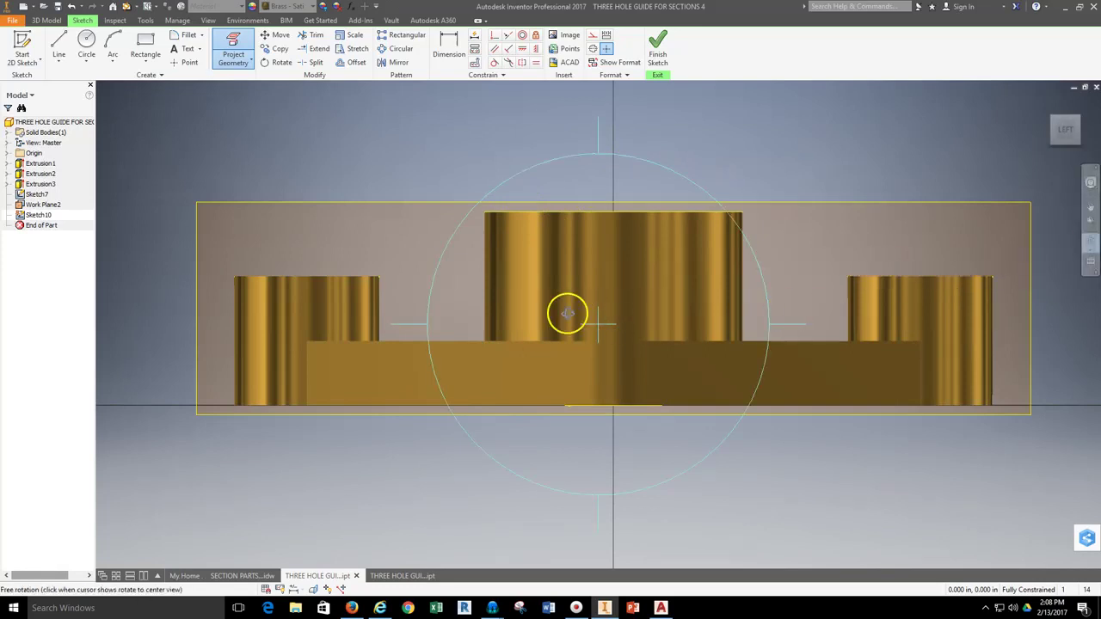
pyautogui.moveTo(565, 312); pyautogui.dragTo(595, 351)
pyautogui.press('Escape')
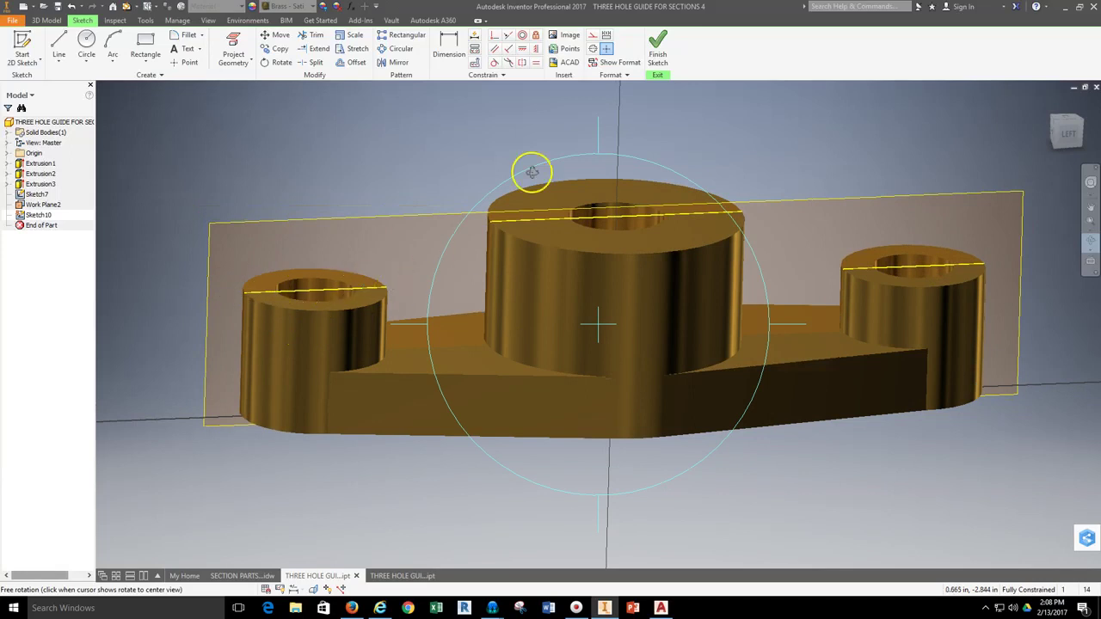
# Draw a line from the inner end of the left boss's projected top edge to the near end of the center boss's
pyautogui.click(58, 43)
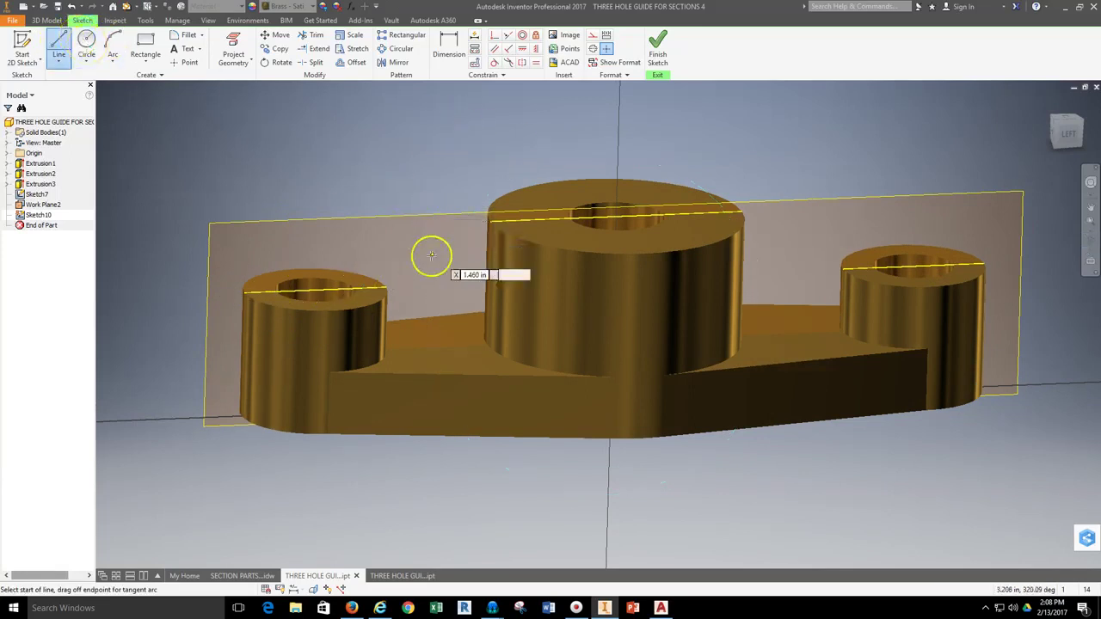
pyautogui.scroll(-3, 387, 288)
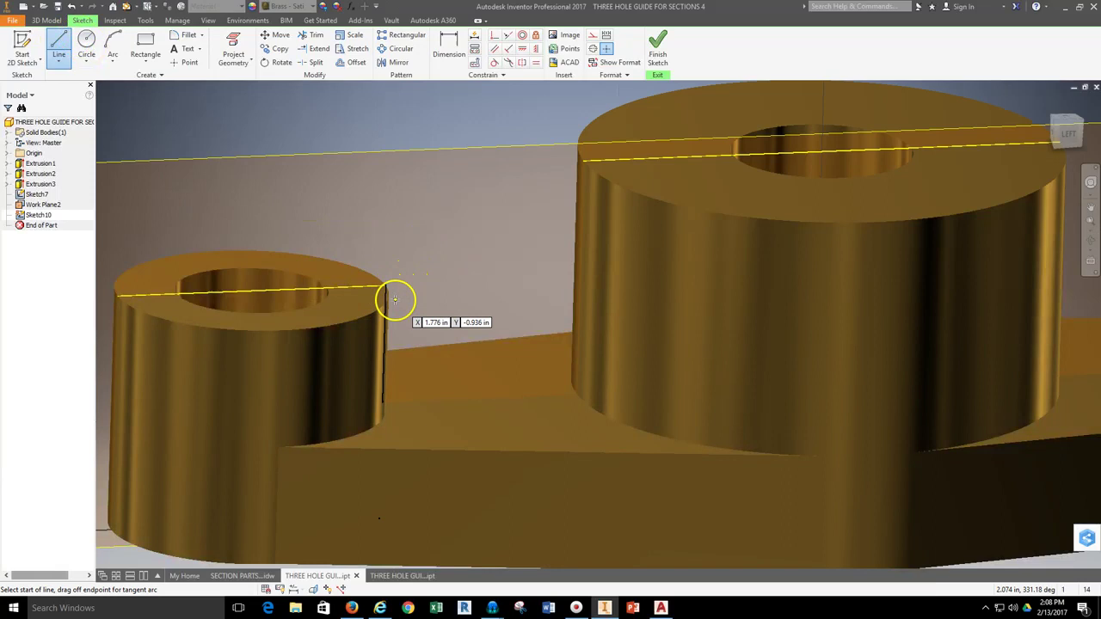
pyautogui.click(385, 285)
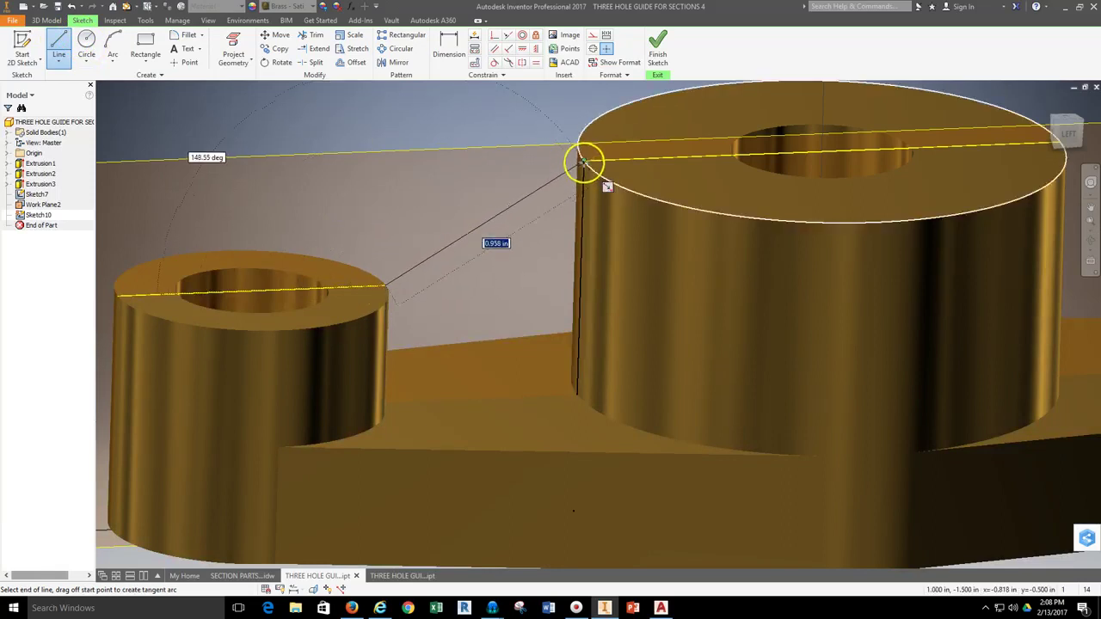
pyautogui.doubleClick(583, 163)
# Draw a matching line from the center boss's projected top edge to the right boss's inner end, and finish the sketch
pyautogui.scroll(-3, 812, 178)
pyautogui.moveTo(642, 179); pyautogui.dragTo(476, 229, button='middle')
pyautogui.scroll(7, 813, 180)
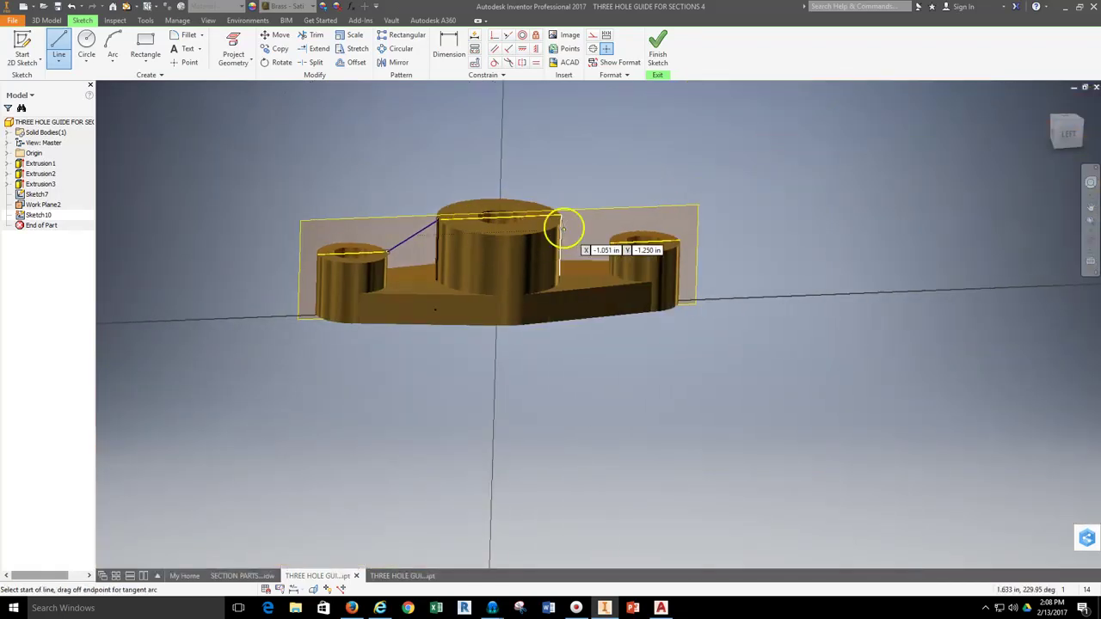
pyautogui.scroll(-4, 560, 226)
pyautogui.click(554, 183)
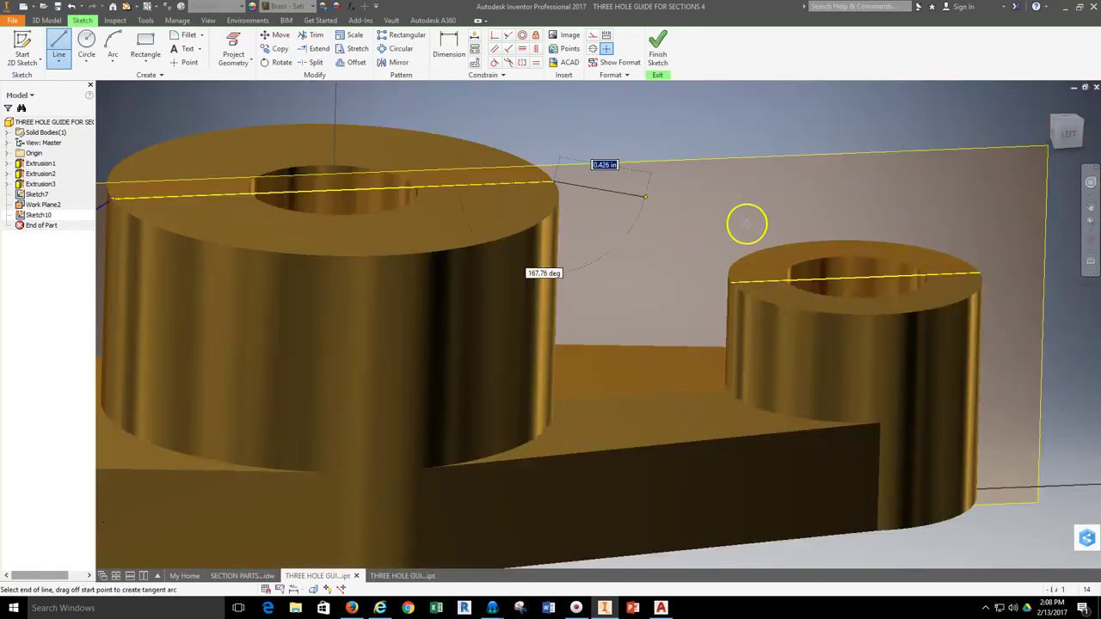
pyautogui.click(730, 282)
pyautogui.scroll(4, 740, 267)
pyautogui.click(657, 48)
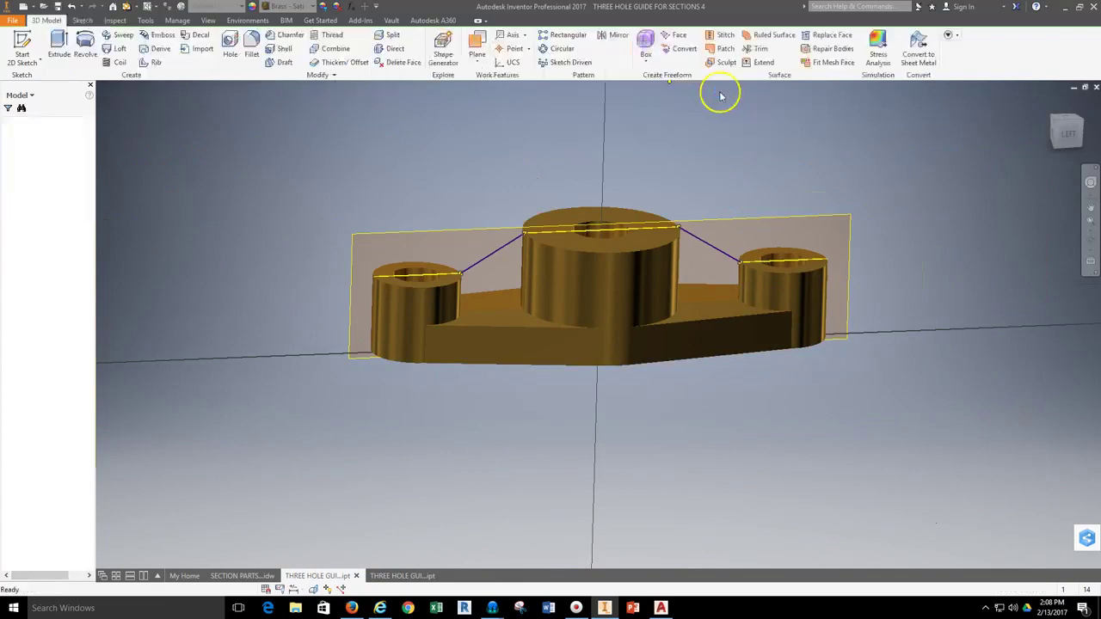
# Set up a .25 thick rib parallel to the sketch plane, using the sketched line between the left and center bosses as profile
pyautogui.click(148, 64)
pyautogui.click(484, 261)
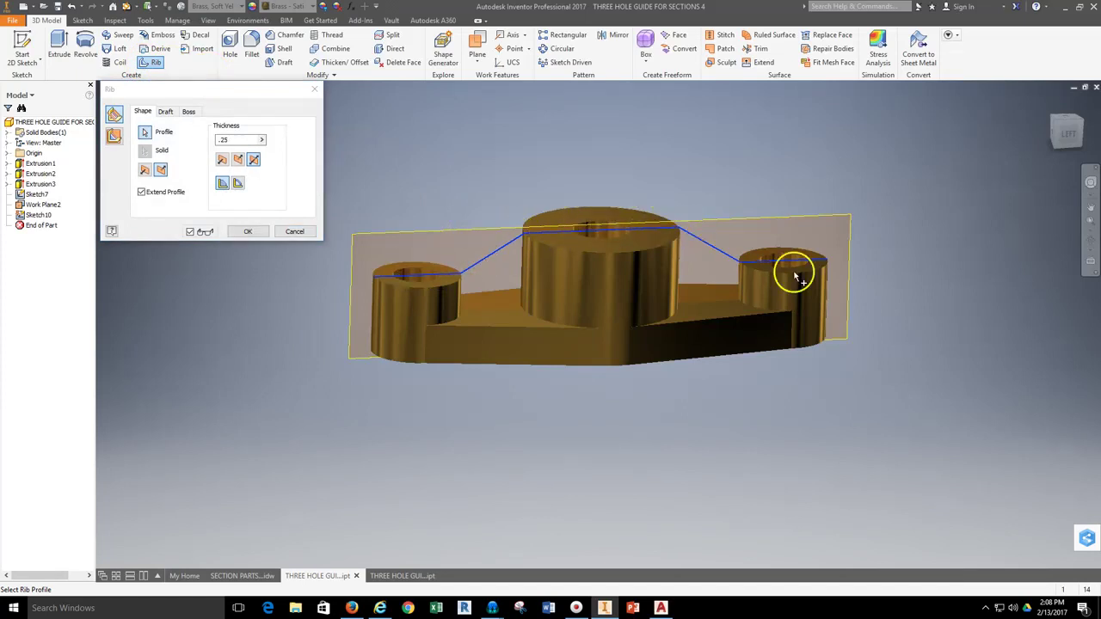
pyautogui.scroll(3, 699, 256)
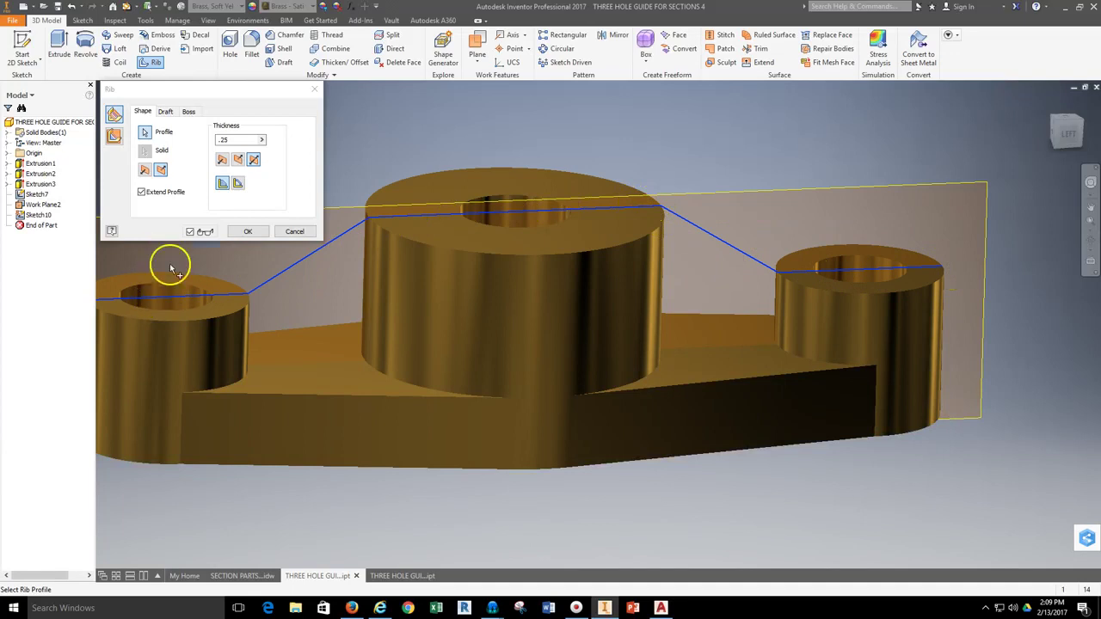
pyautogui.moveTo(339, 290); pyautogui.dragTo(422, 314, button='middle')
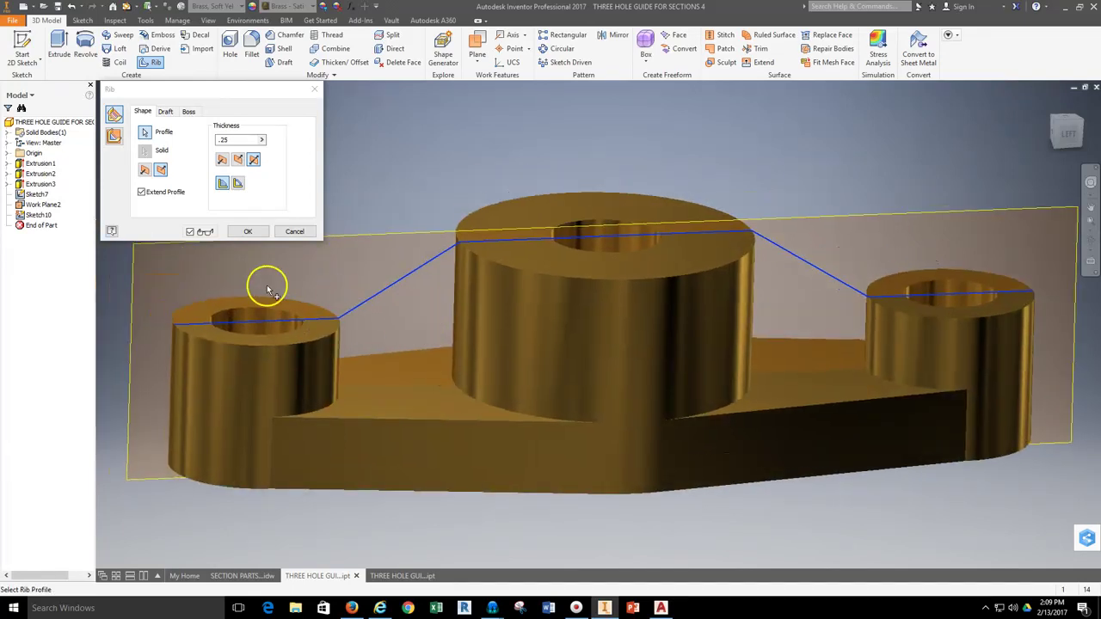
pyautogui.click(116, 142)
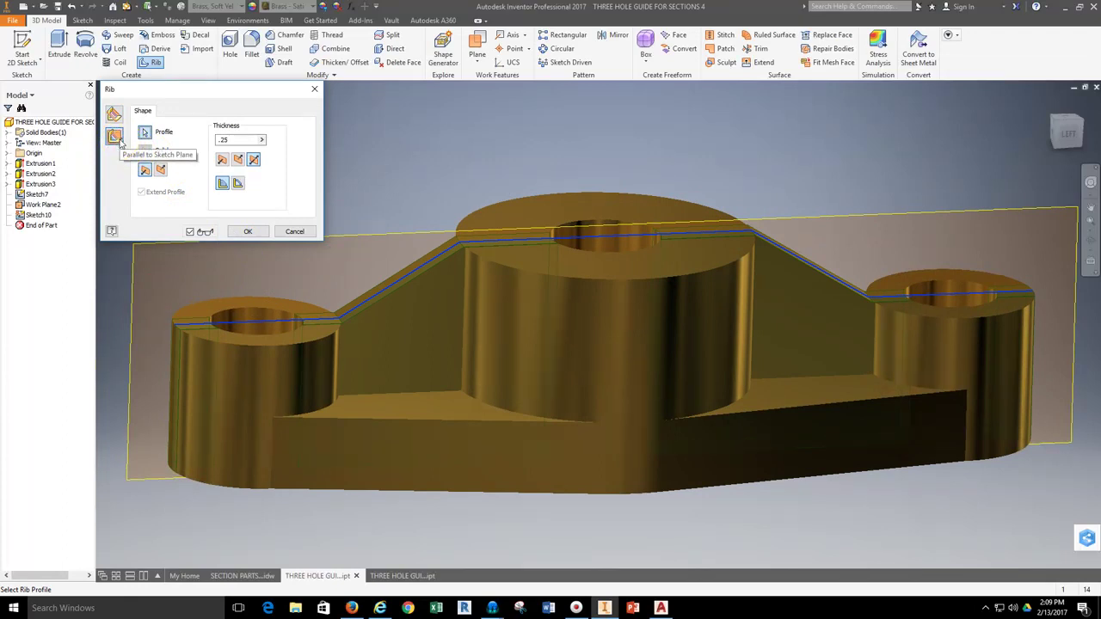
pyautogui.click(225, 140)
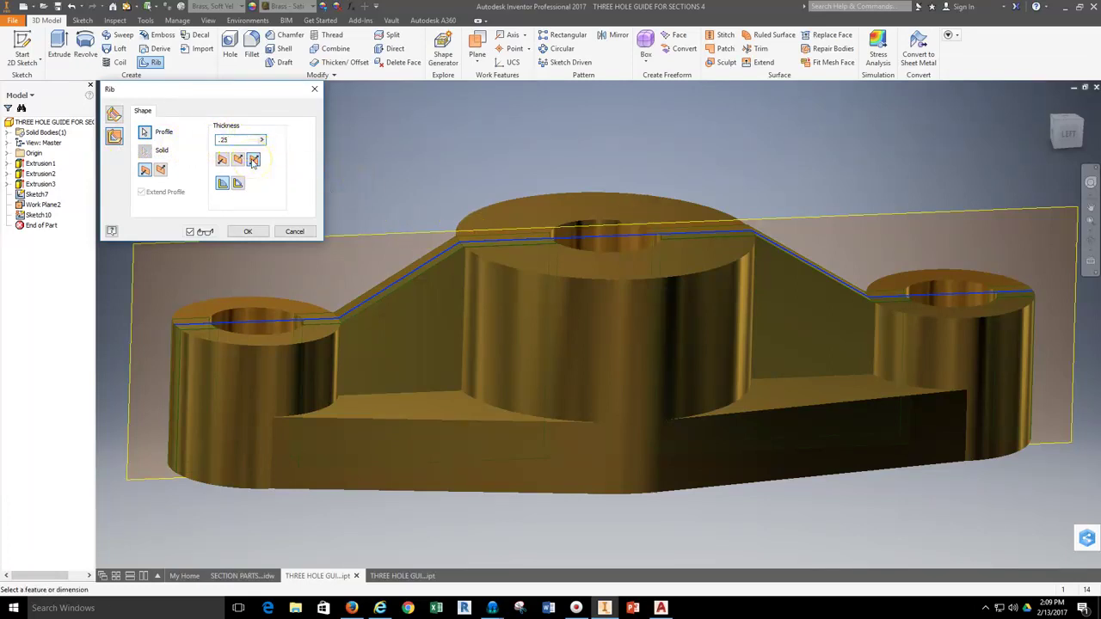
# Inspect the rib preview where it meets the center and outer bosses, and create the rib
pyautogui.click(1089, 242)
pyautogui.moveTo(552, 351)
pyautogui.mouseDown()
pyautogui.moveTo(556, 368)
pyautogui.moveTo(639, 408)
pyautogui.moveTo(555, 375)
pyautogui.mouseUp()
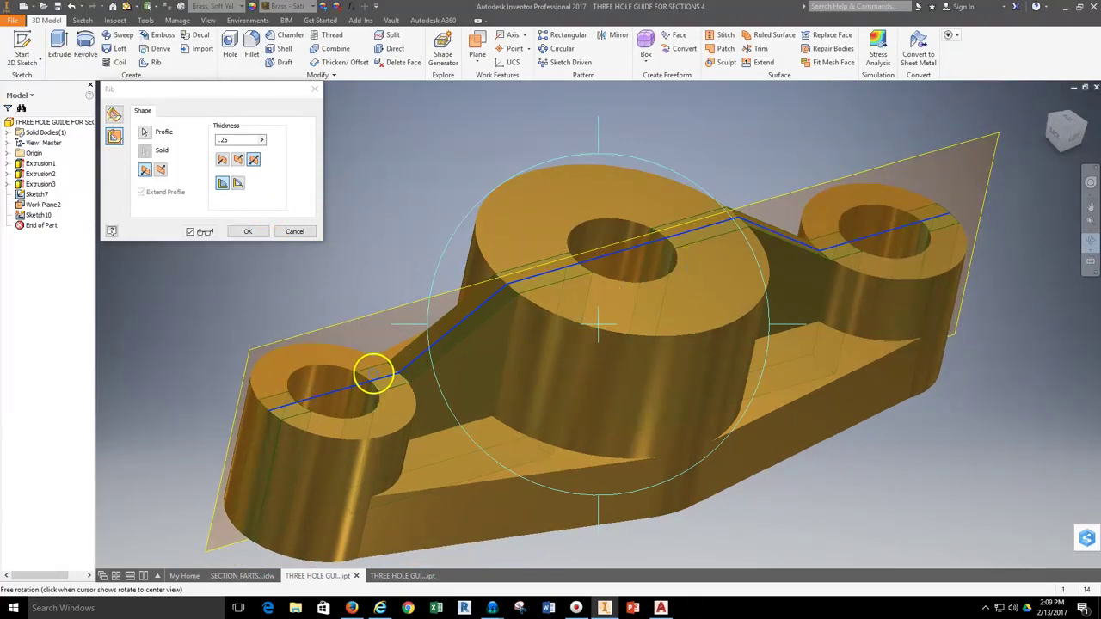
pyautogui.scroll(3, 373, 374)
pyautogui.scroll(-5, 374, 374)
pyautogui.moveTo(383, 379); pyautogui.dragTo(545, 226)
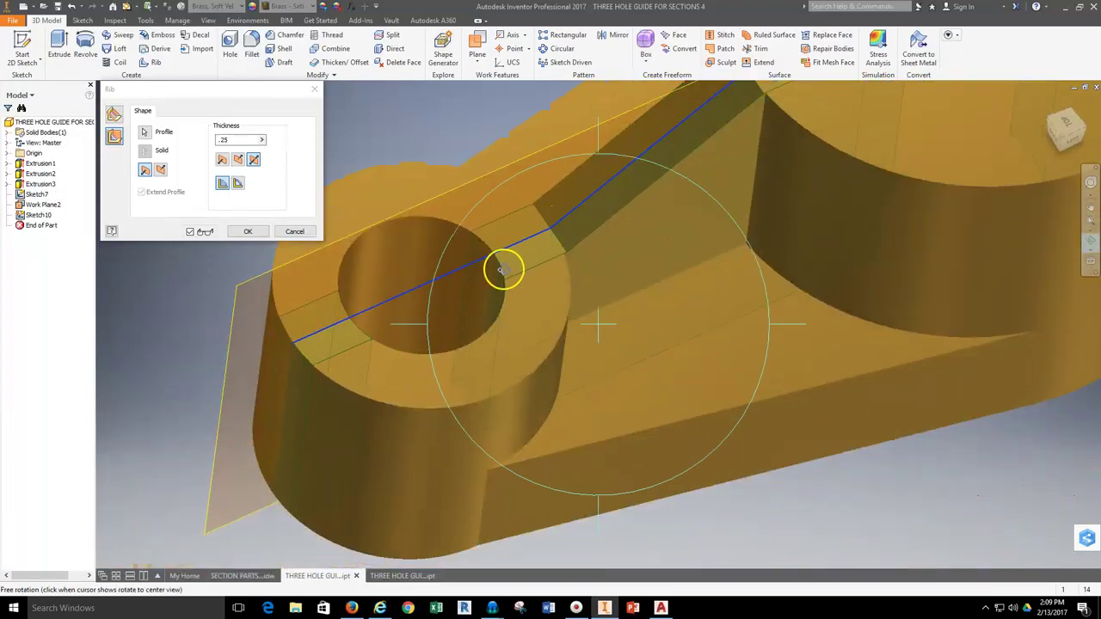
pyautogui.scroll(1, 504, 270)
pyautogui.scroll(2, 556, 255)
pyautogui.moveTo(556, 255); pyautogui.dragTo(457, 366, button='middle')
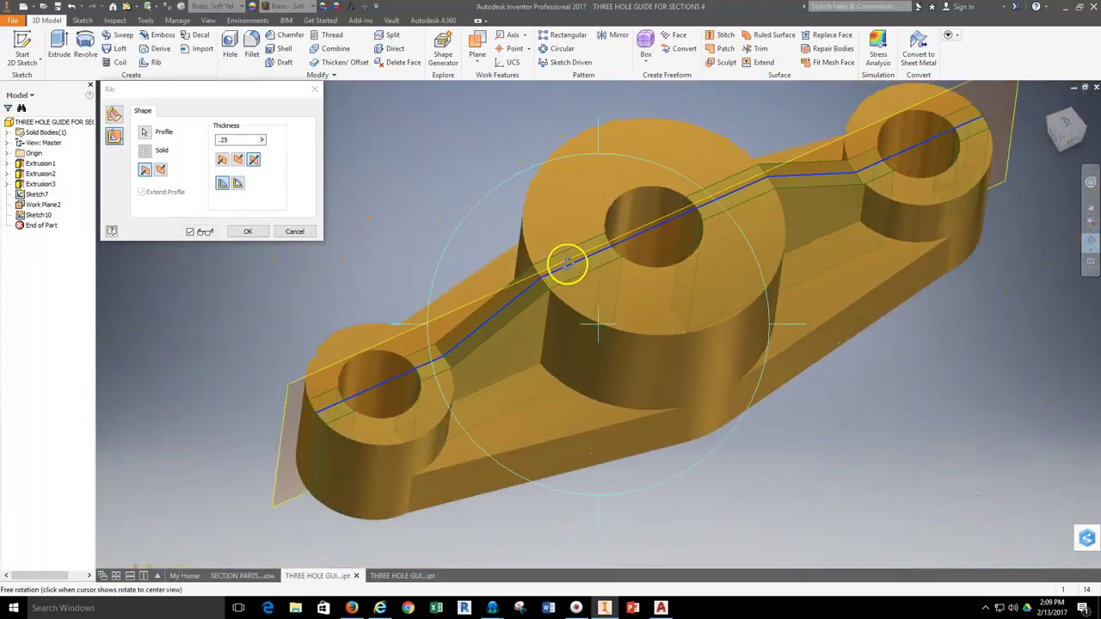
pyautogui.moveTo(562, 258); pyautogui.dragTo(491, 332)
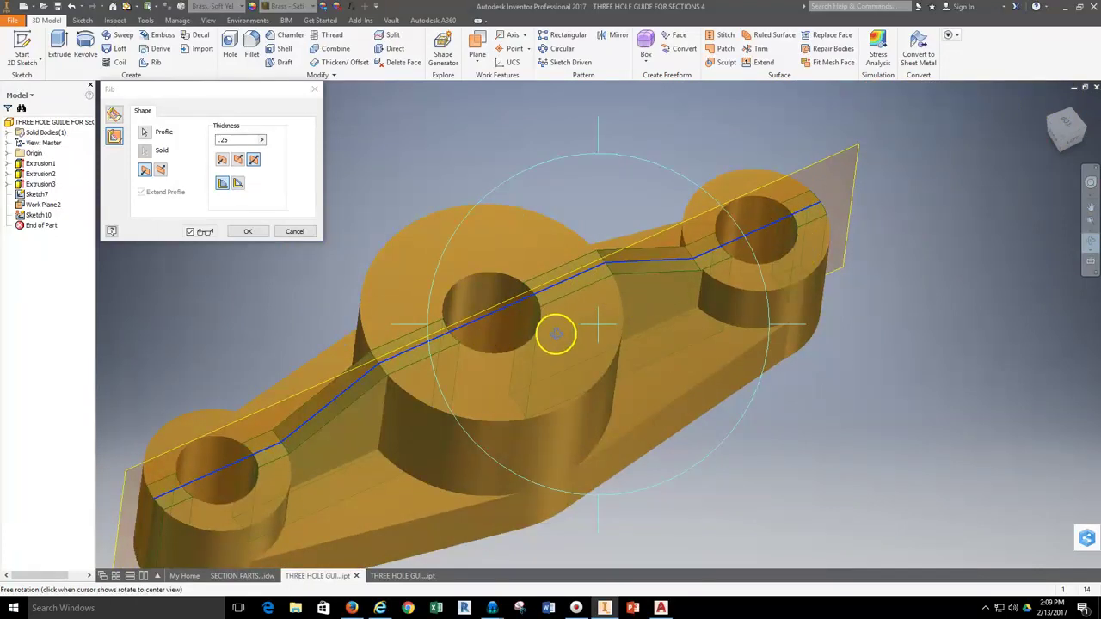
pyautogui.scroll(4, 487, 317)
pyautogui.moveTo(524, 355); pyautogui.dragTo(485, 271)
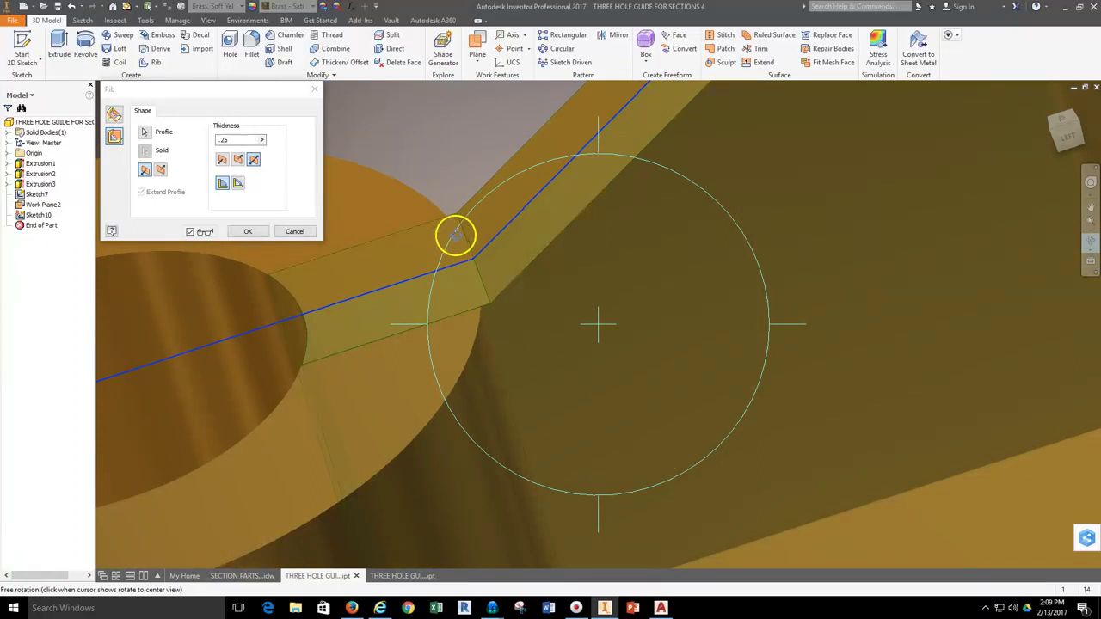
pyautogui.moveTo(455, 235); pyautogui.dragTo(659, 228)
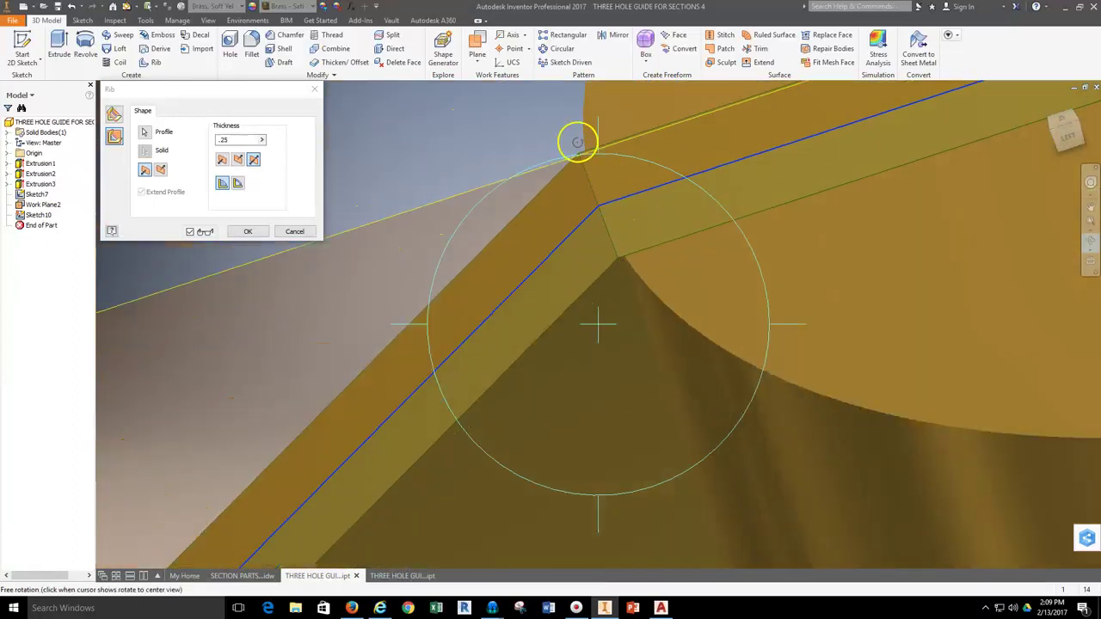
pyautogui.scroll(-2, 618, 244)
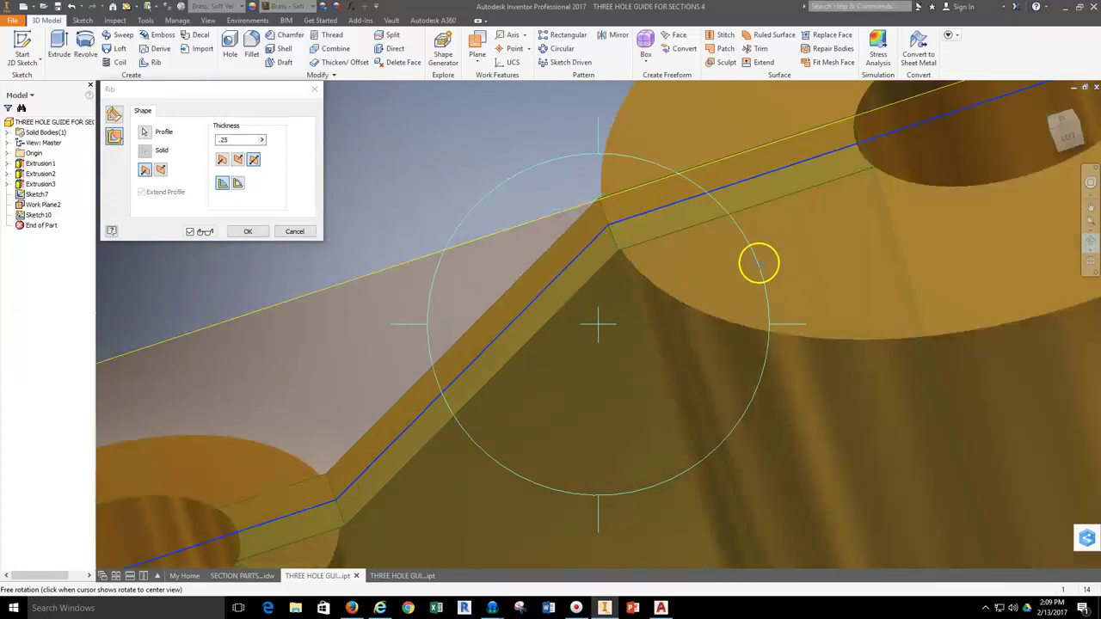
pyautogui.moveTo(759, 264); pyautogui.dragTo(580, 251)
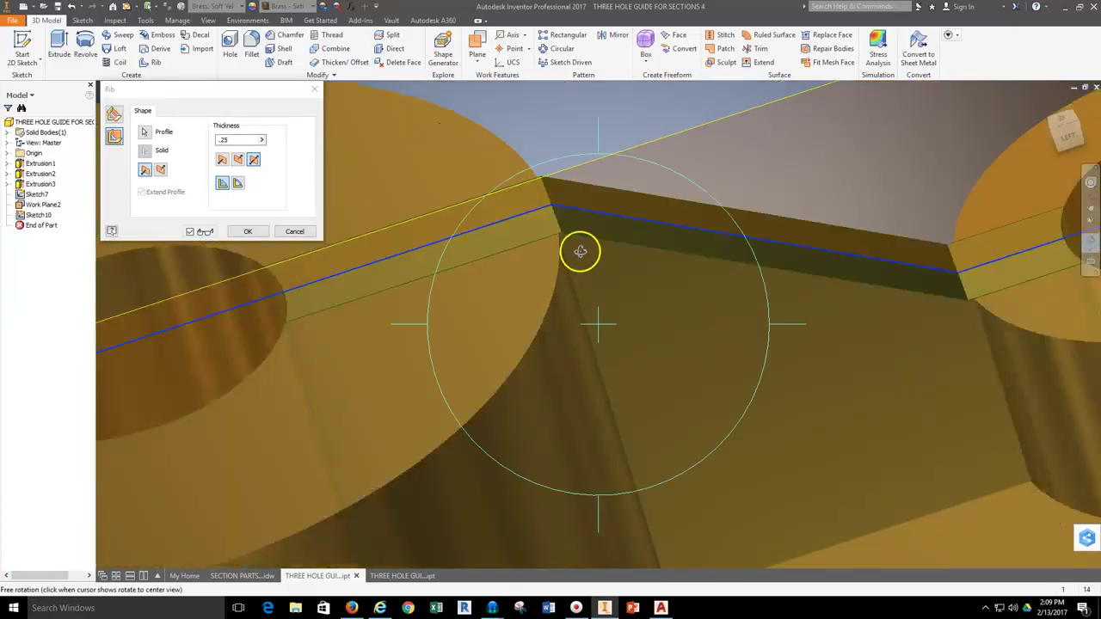
pyautogui.moveTo(673, 252); pyautogui.dragTo(545, 261)
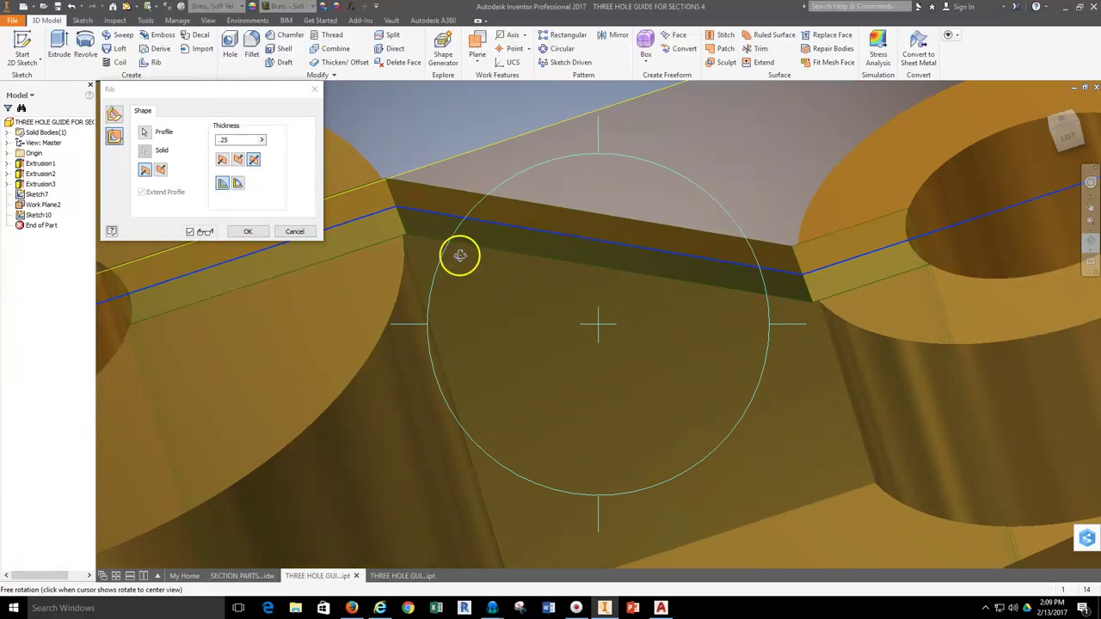
pyautogui.scroll(4, 878, 299)
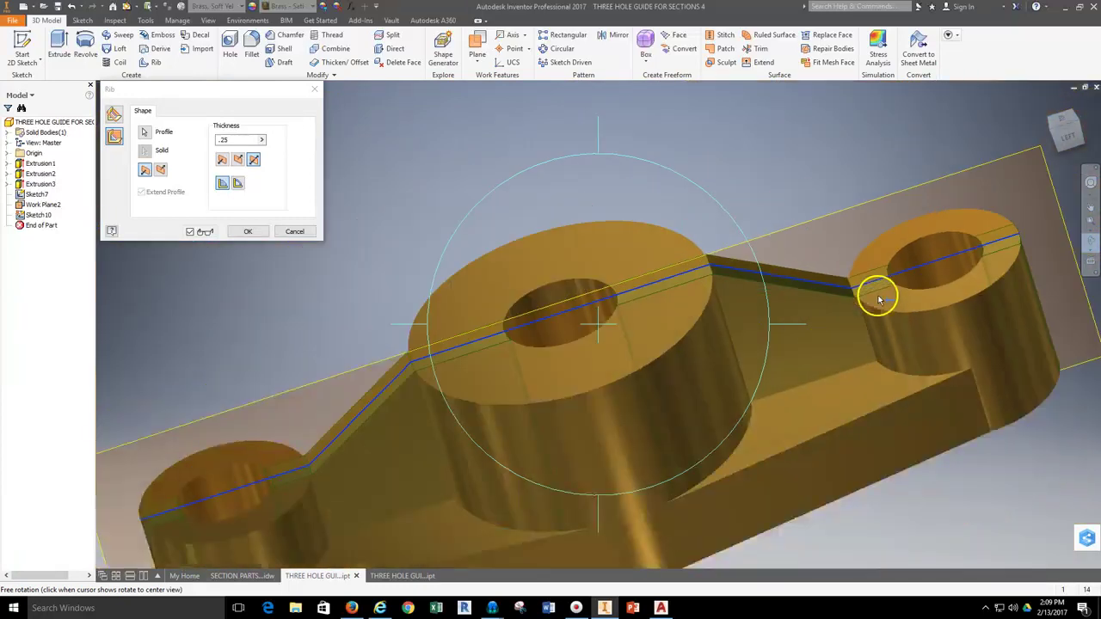
pyautogui.click(248, 233)
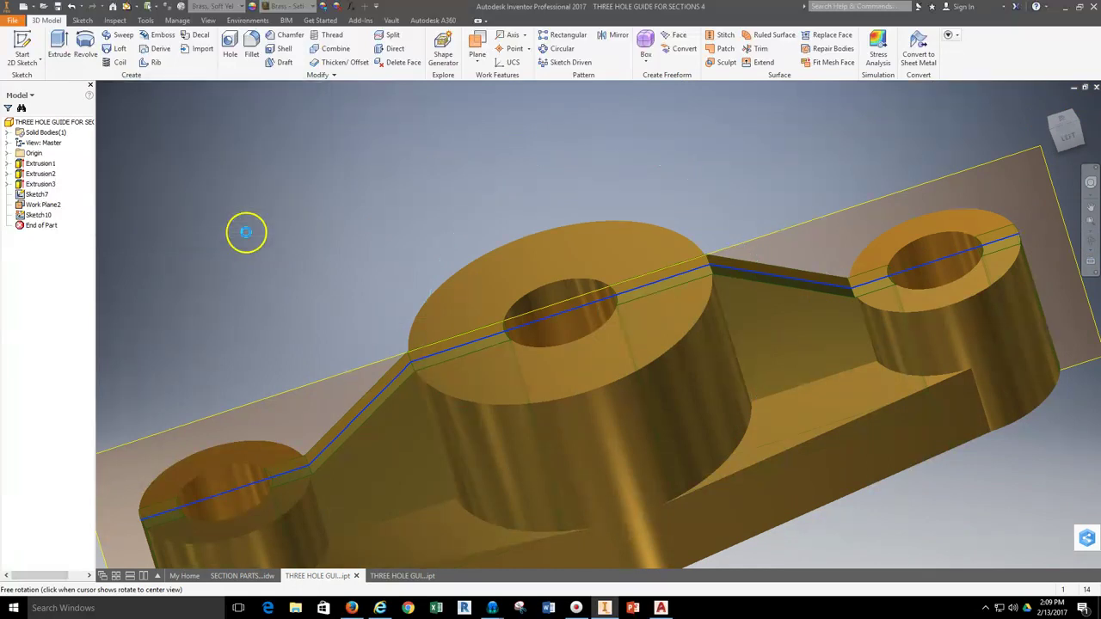
# Examine the finished ribs on both sides of the center boss where they join the bosses and the base
pyautogui.scroll(-2, 344, 198)
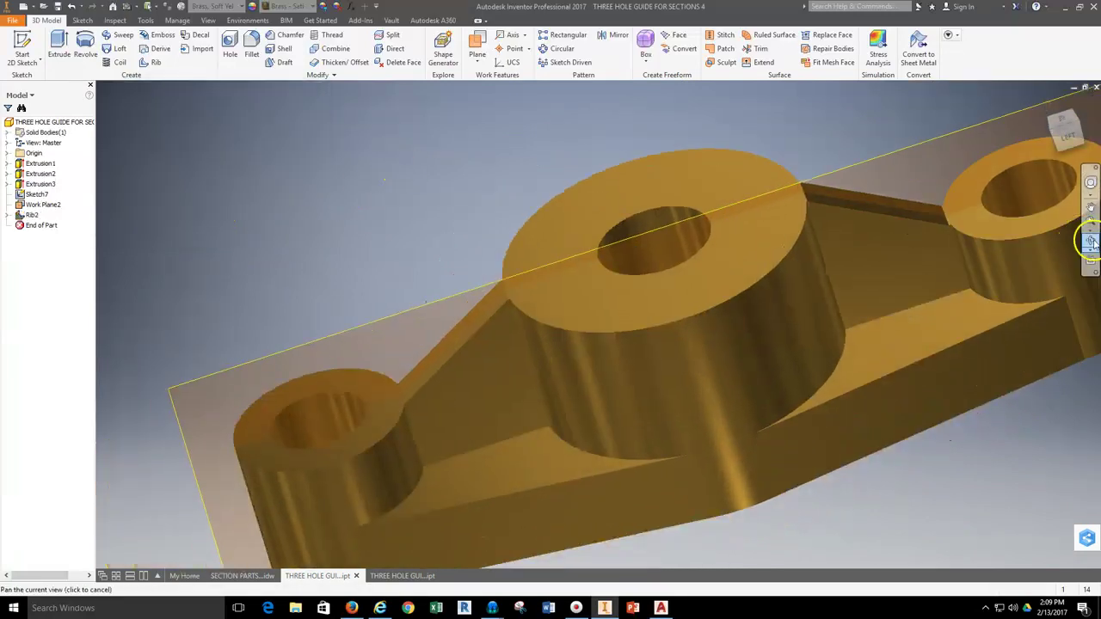
pyautogui.click(1087, 239)
pyautogui.moveTo(619, 361); pyautogui.dragTo(737, 314)
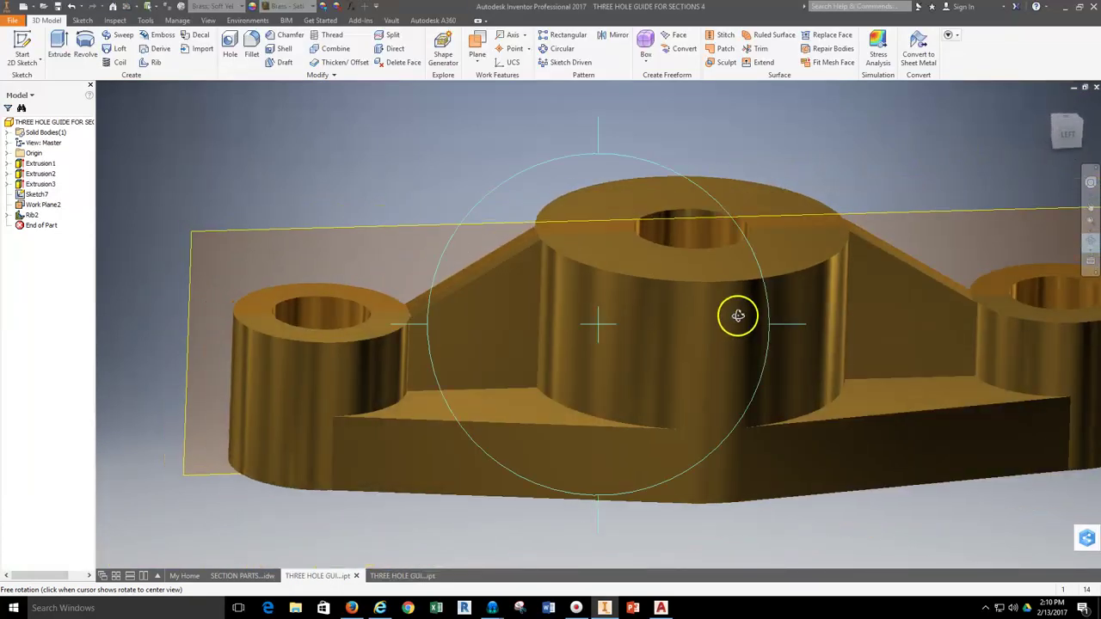
pyautogui.scroll(-2, 713, 283)
pyautogui.scroll(6, 712, 283)
pyautogui.moveTo(713, 283); pyautogui.dragTo(637, 299, button='middle')
pyautogui.moveTo(634, 307); pyautogui.dragTo(508, 322)
pyautogui.scroll(-4, 564, 305)
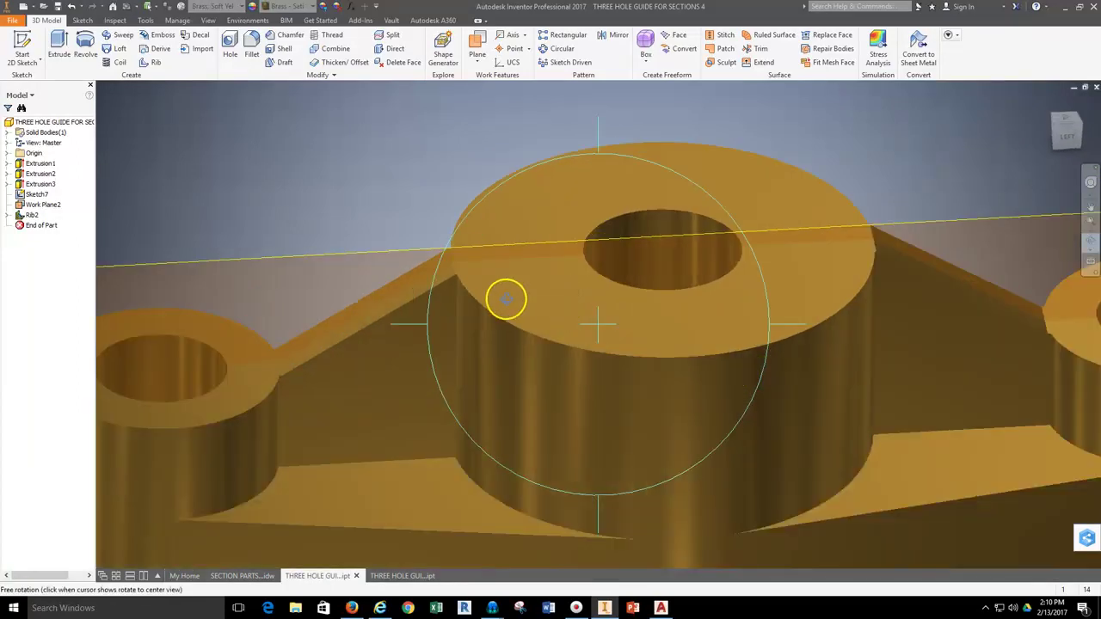
pyautogui.scroll(2, 505, 299)
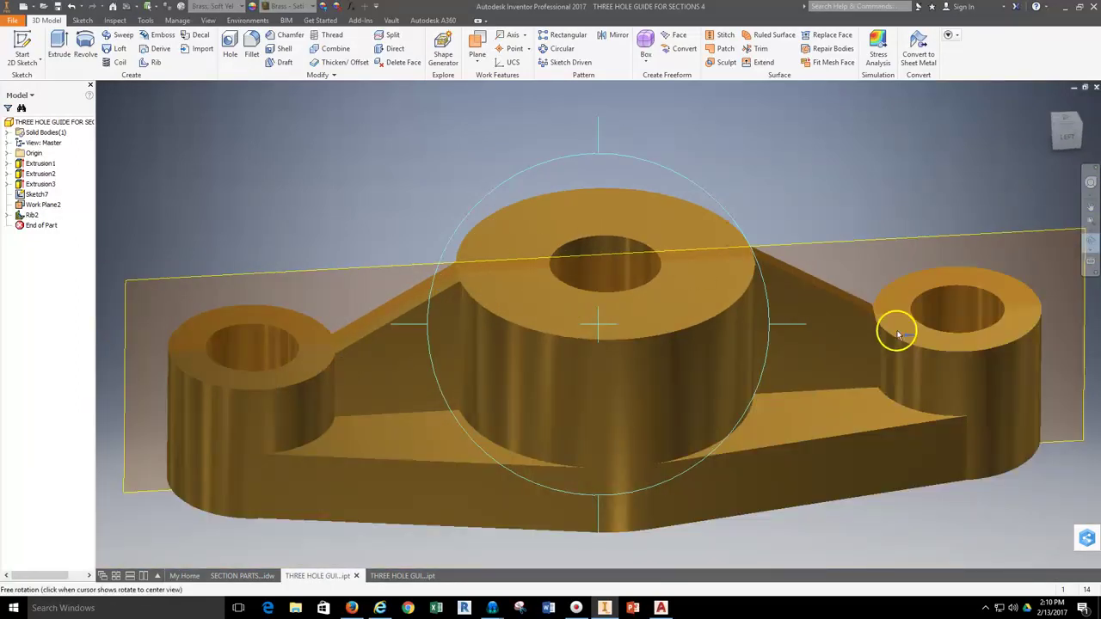
pyautogui.rightClick(327, 155)
pyautogui.click(366, 155)
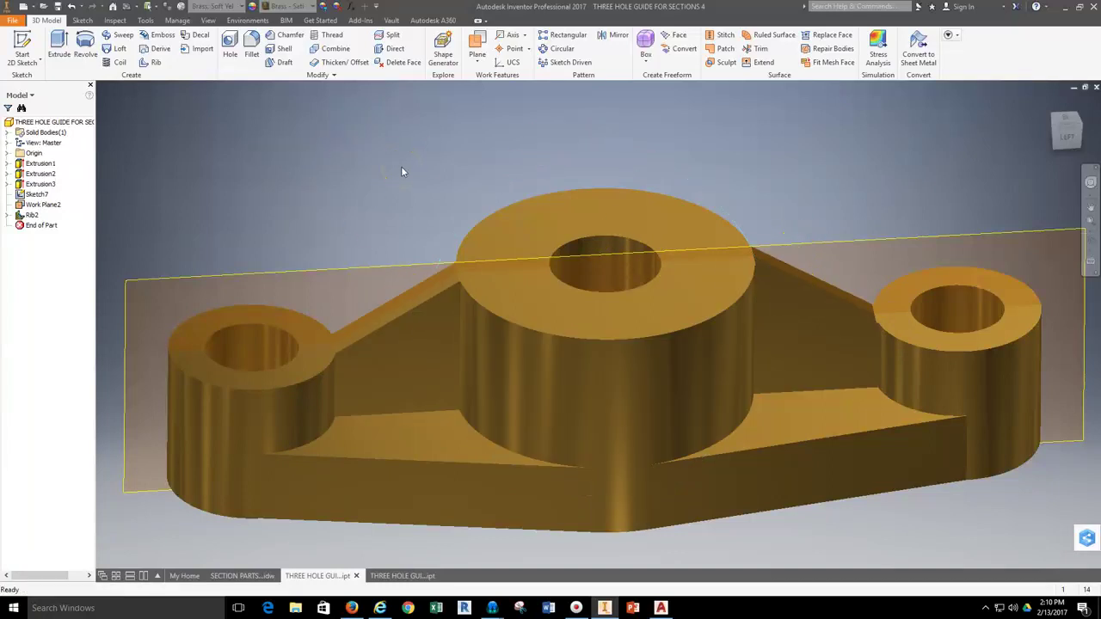
pyautogui.click(422, 310)
pyautogui.click(29, 516)
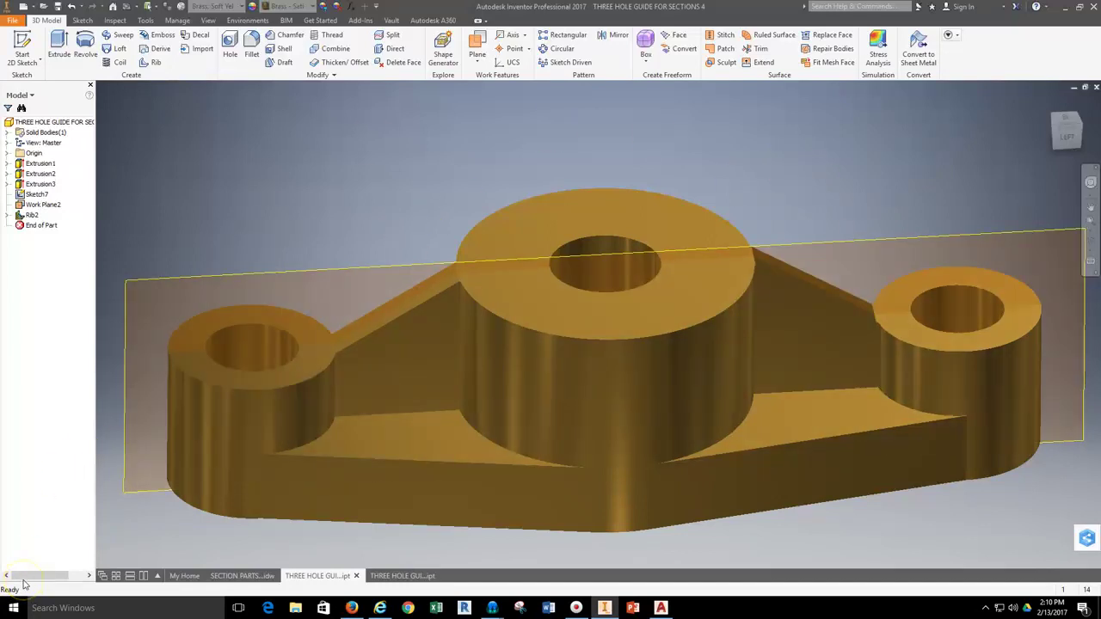